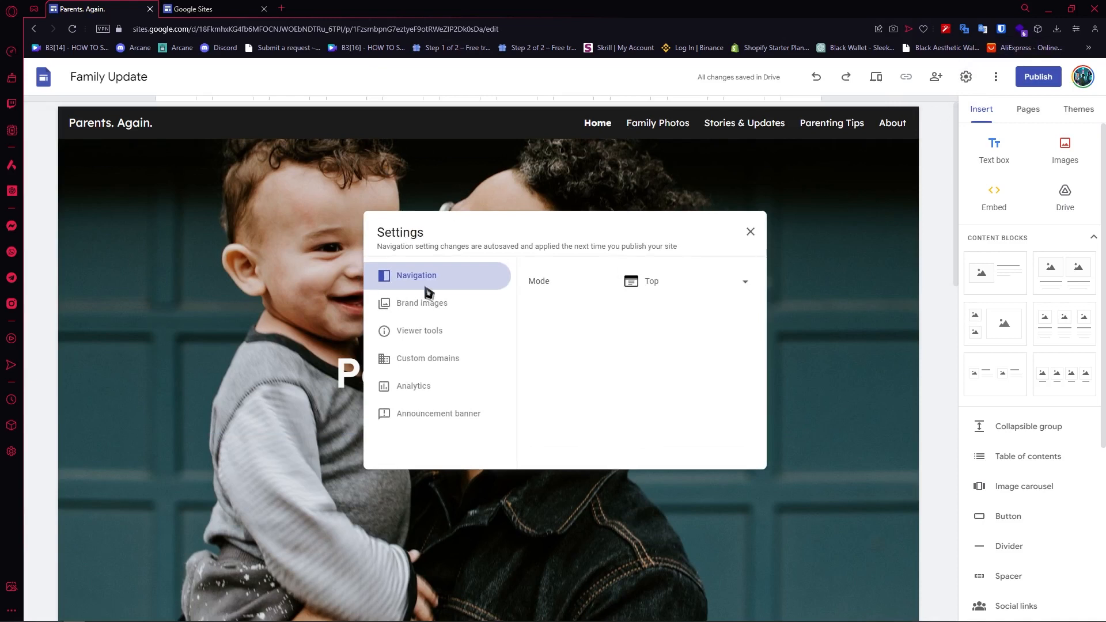
# Step: Switch the site's navigation mode to Side in the settings and expand the page menu in the site header
pyautogui.click(403, 276)
pyautogui.click(424, 306)
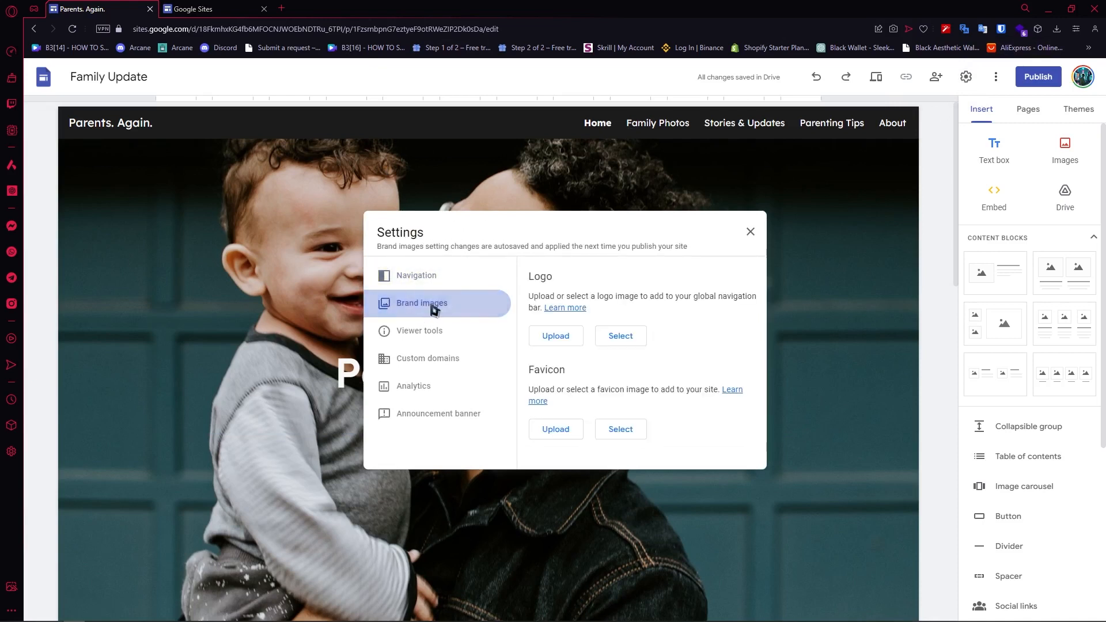
pyautogui.click(440, 282)
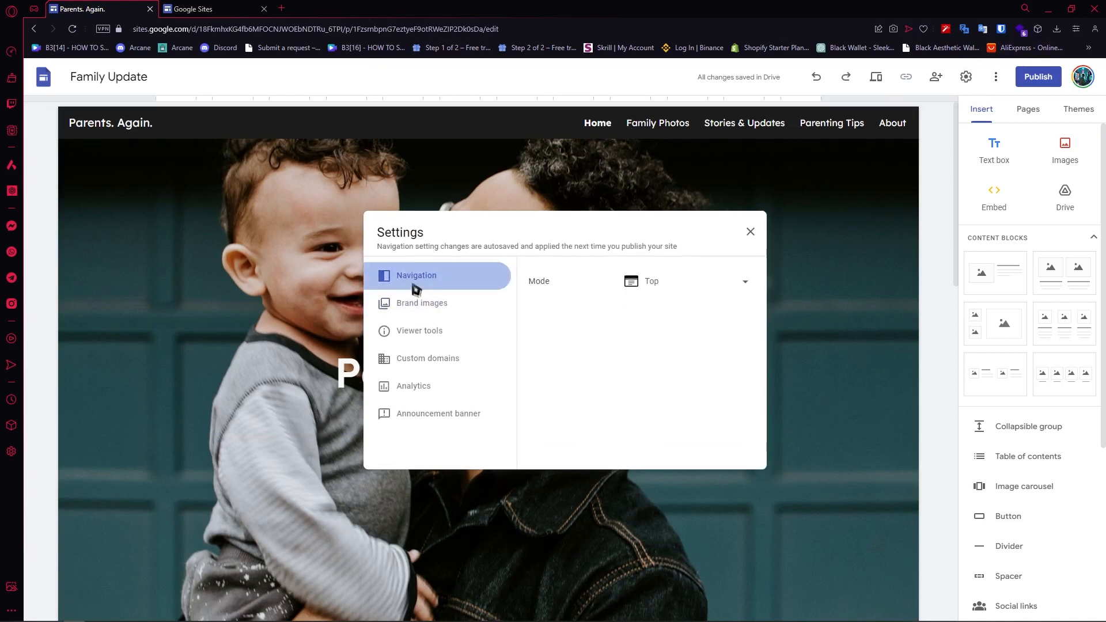
pyautogui.click(658, 288)
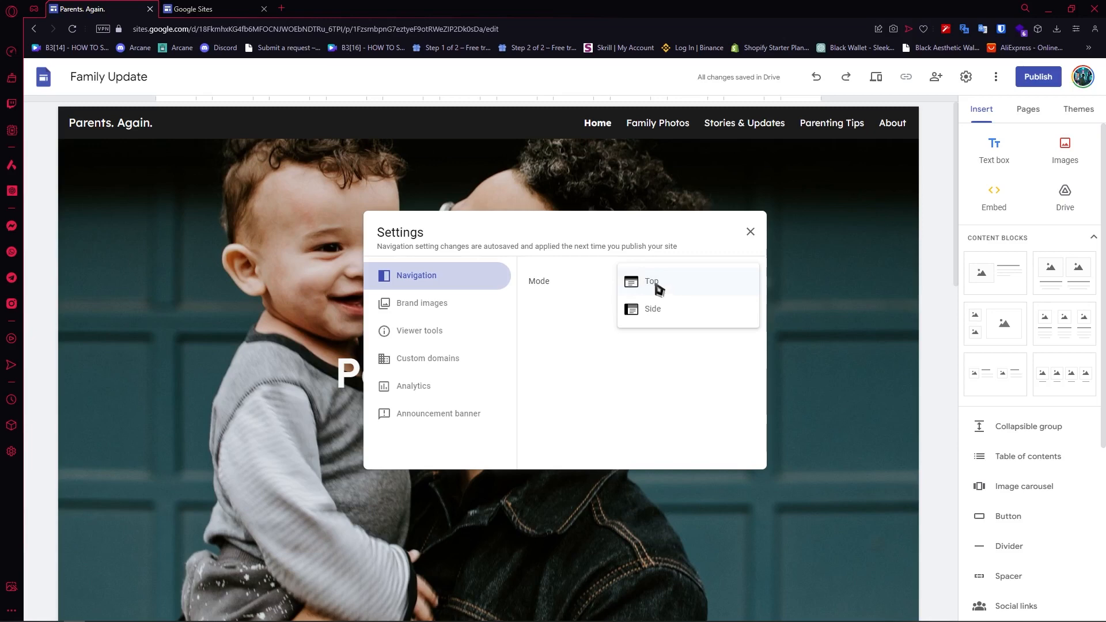
pyautogui.click(661, 319)
pyautogui.click(81, 135)
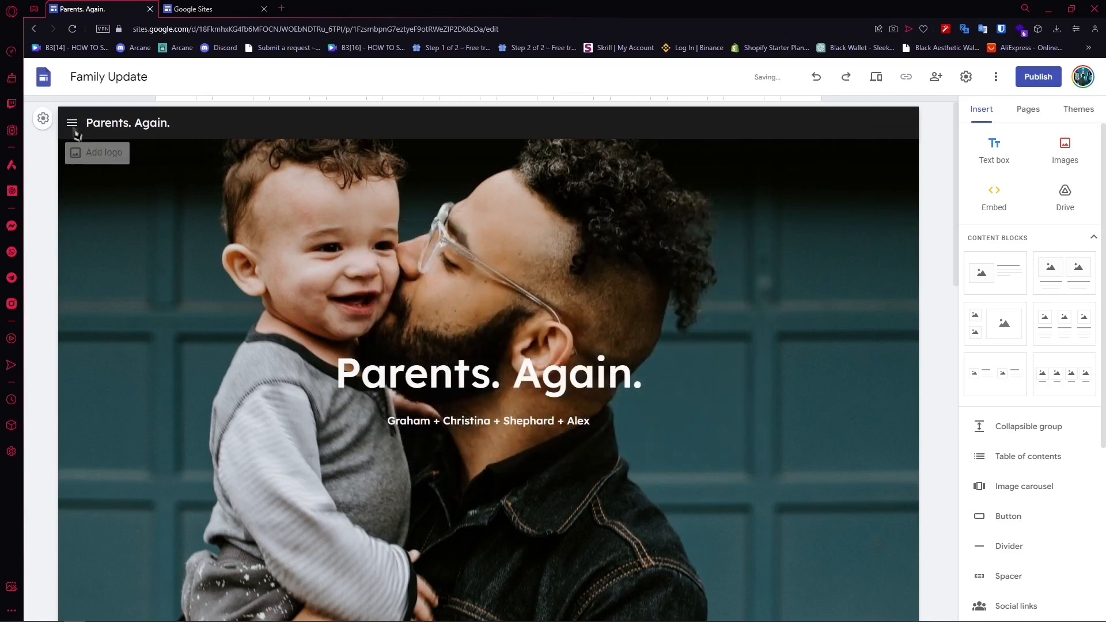
pyautogui.click(72, 123)
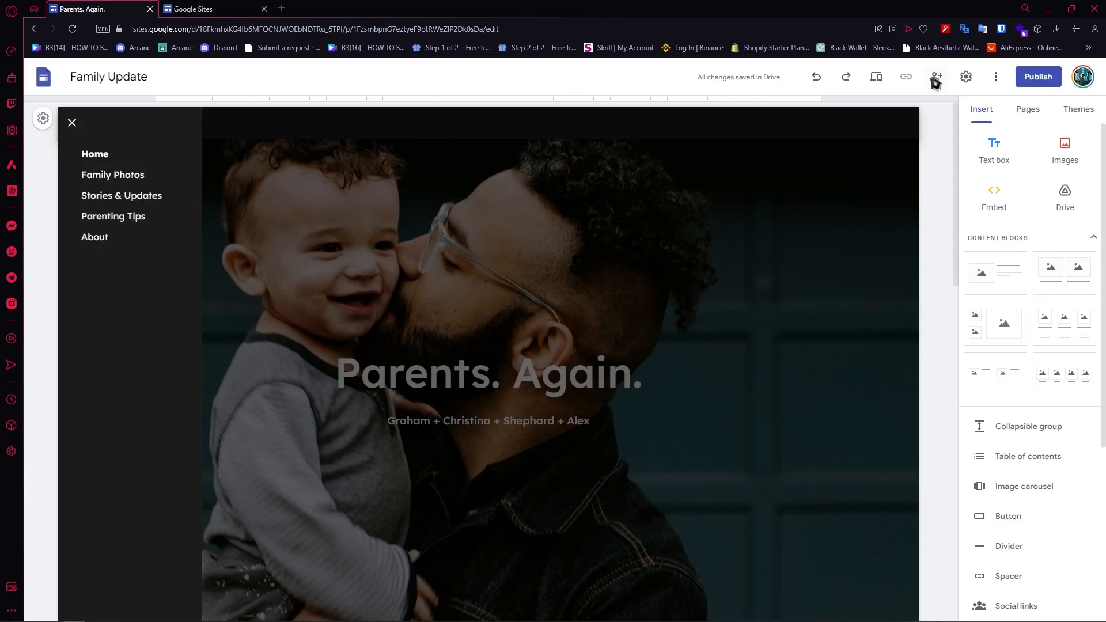
# Step: Set the site's navigation mode back to Top in the settings
pyautogui.click(968, 79)
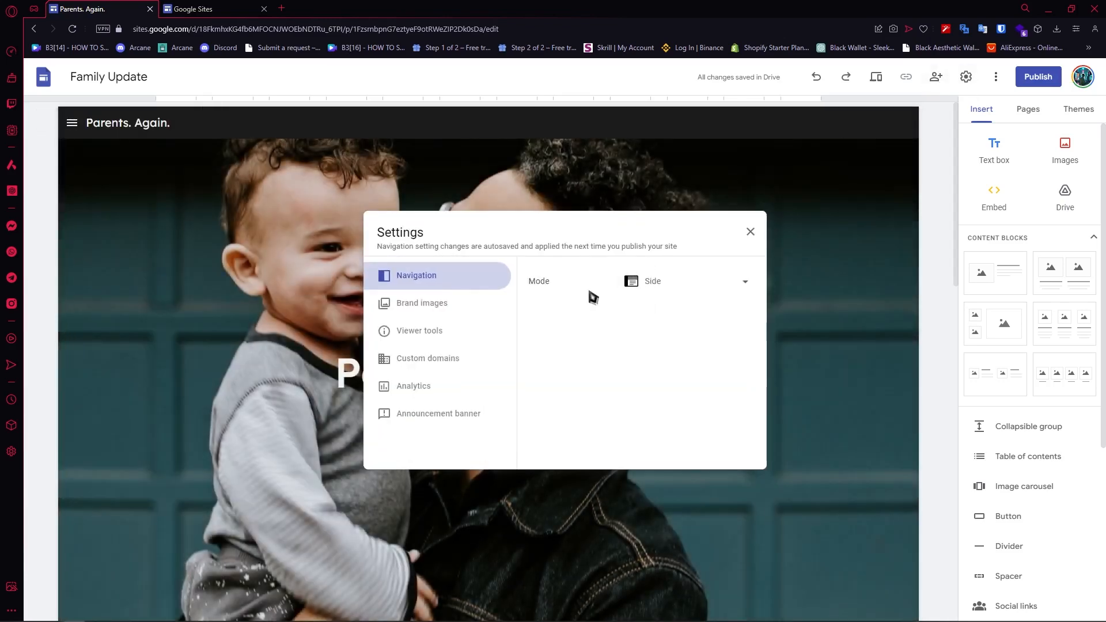
pyautogui.click(659, 287)
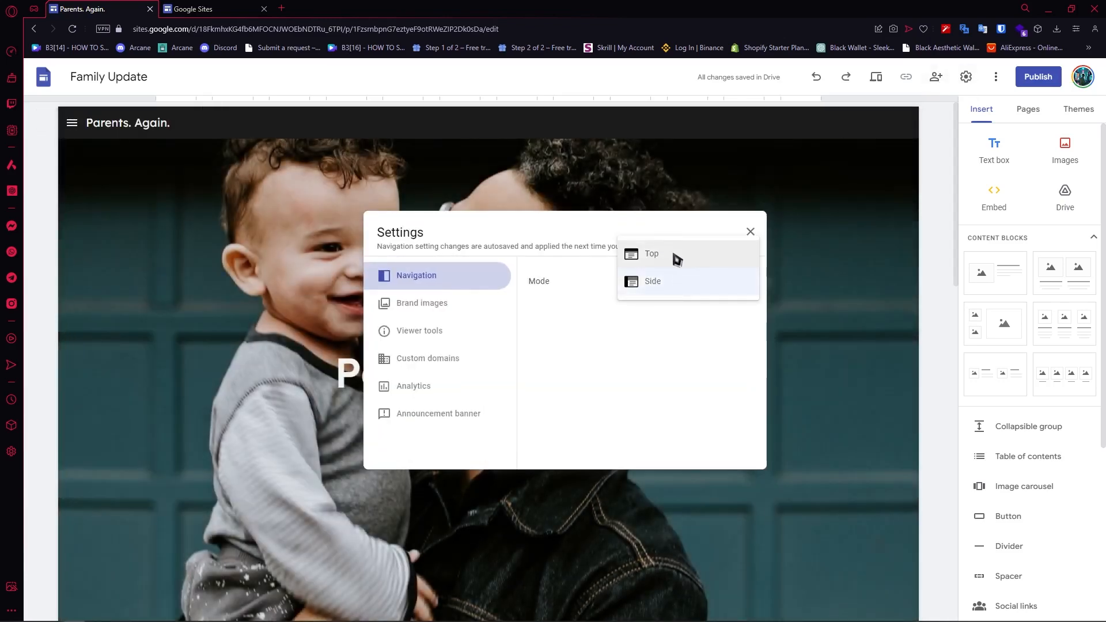
pyautogui.click(670, 257)
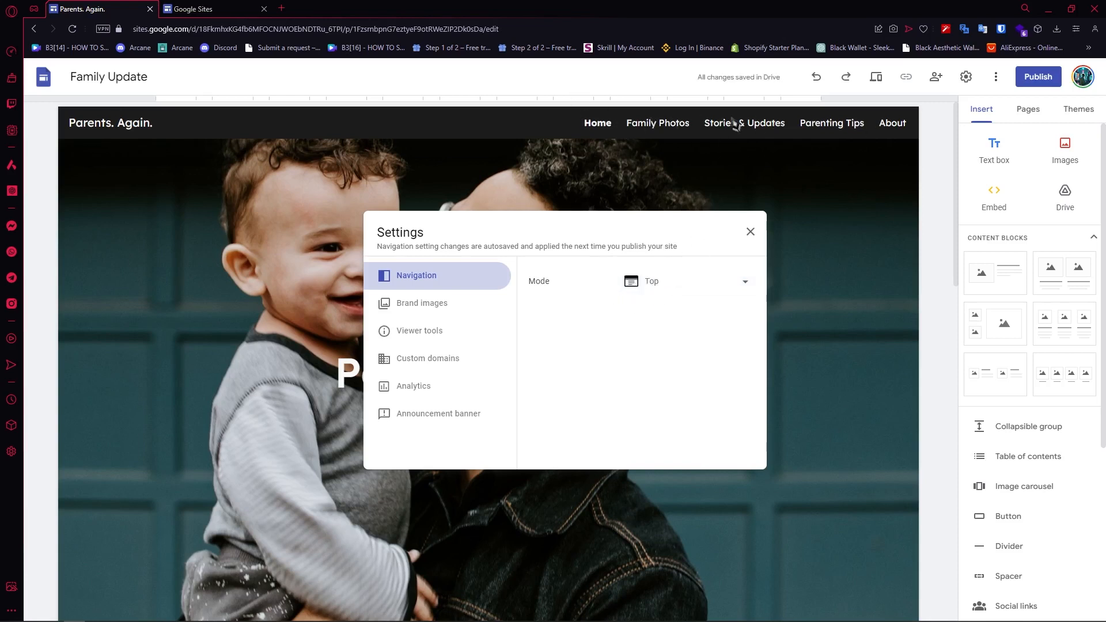
# Step: Look at the Google Images source for choosing a brand logo, and close the image picker and site settings
pyautogui.click(441, 304)
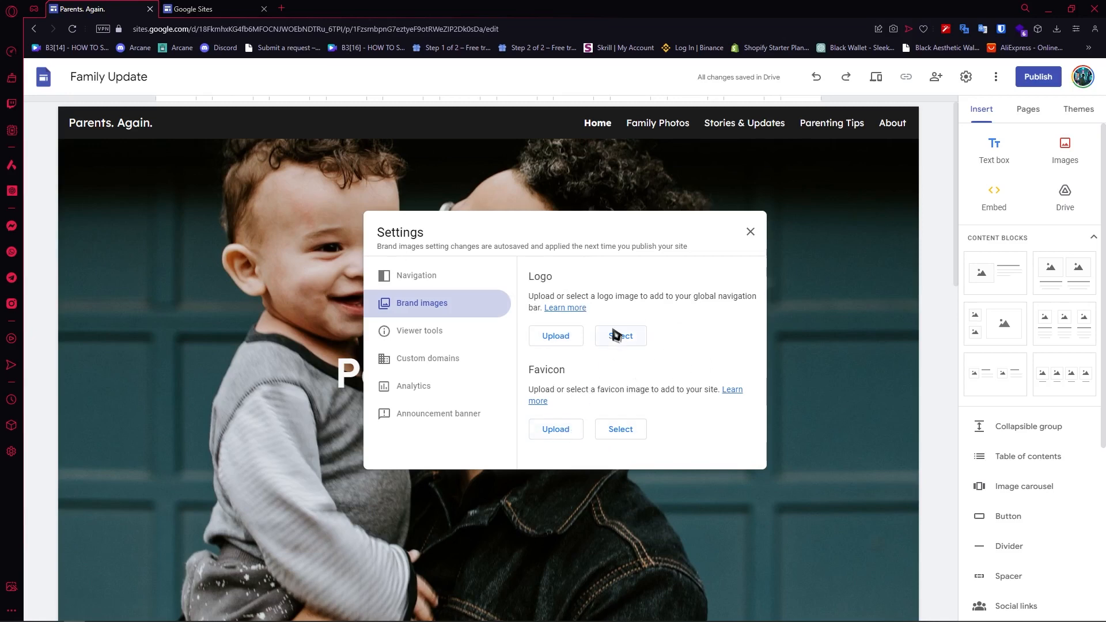
pyautogui.click(632, 337)
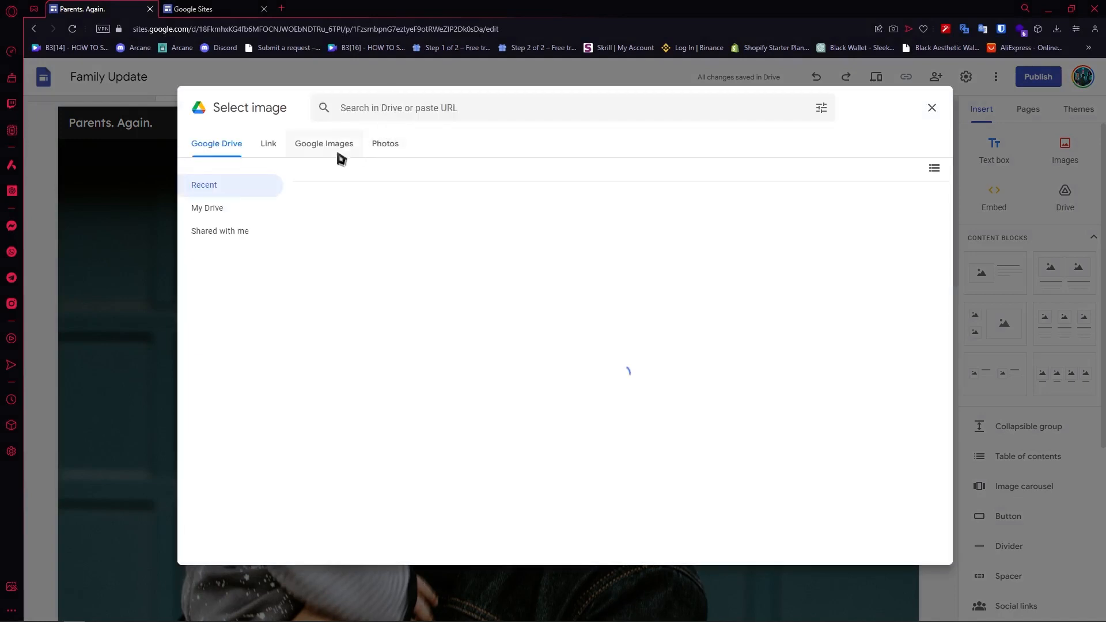
pyautogui.click(334, 149)
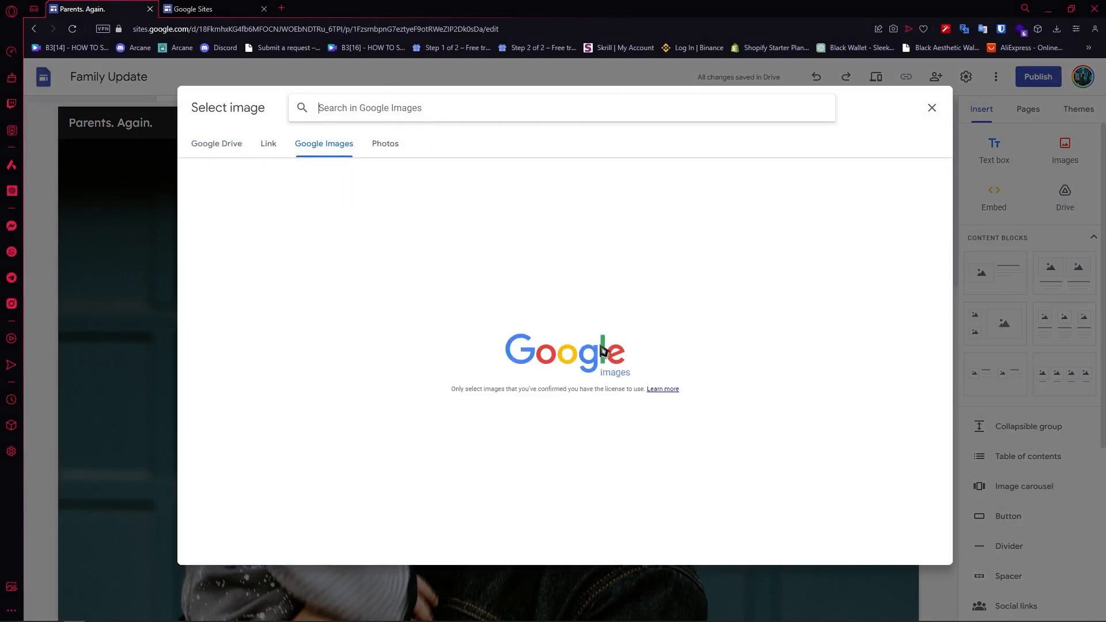
pyautogui.click(931, 108)
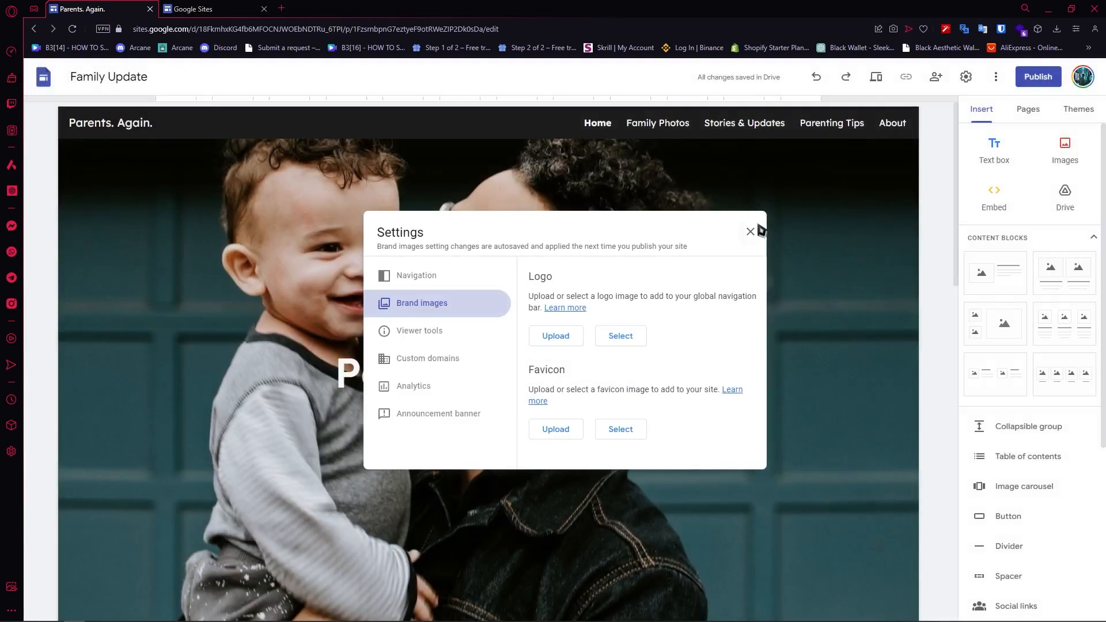
pyautogui.click(750, 233)
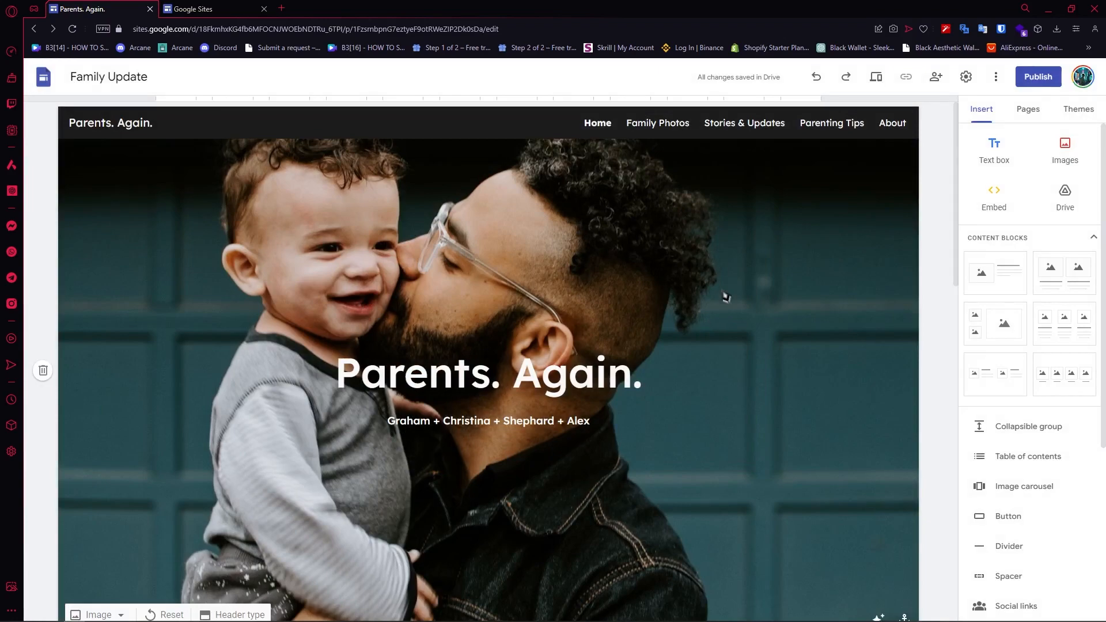
# Step: Start a social links block for the home page and enter facebook.com as the first link
pyautogui.scroll(-15, 726, 297)
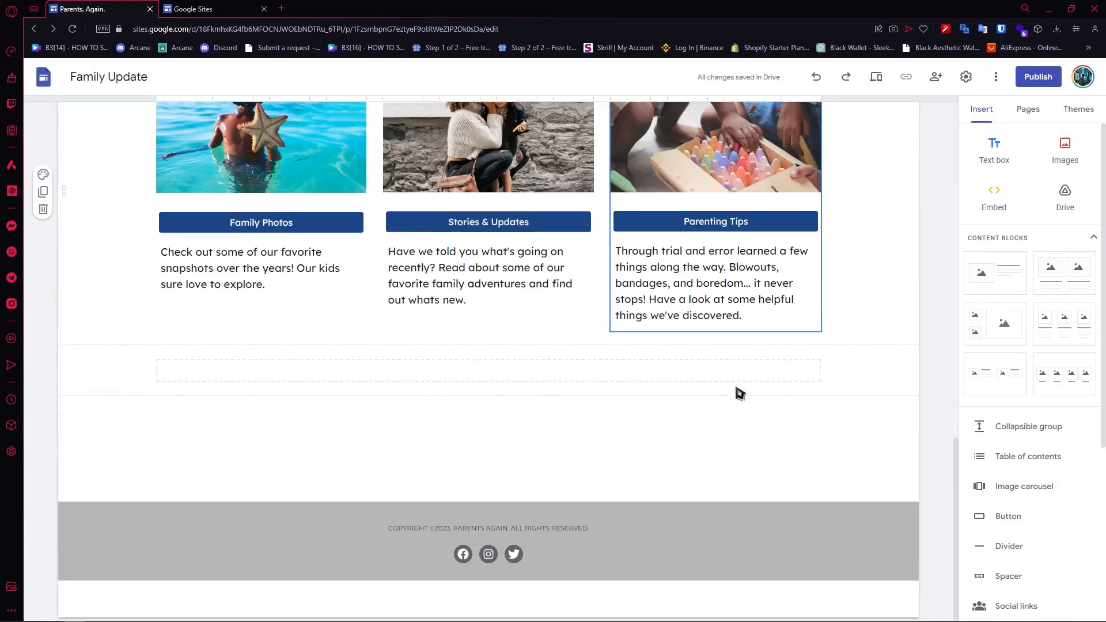
pyautogui.moveTo(443, 533)
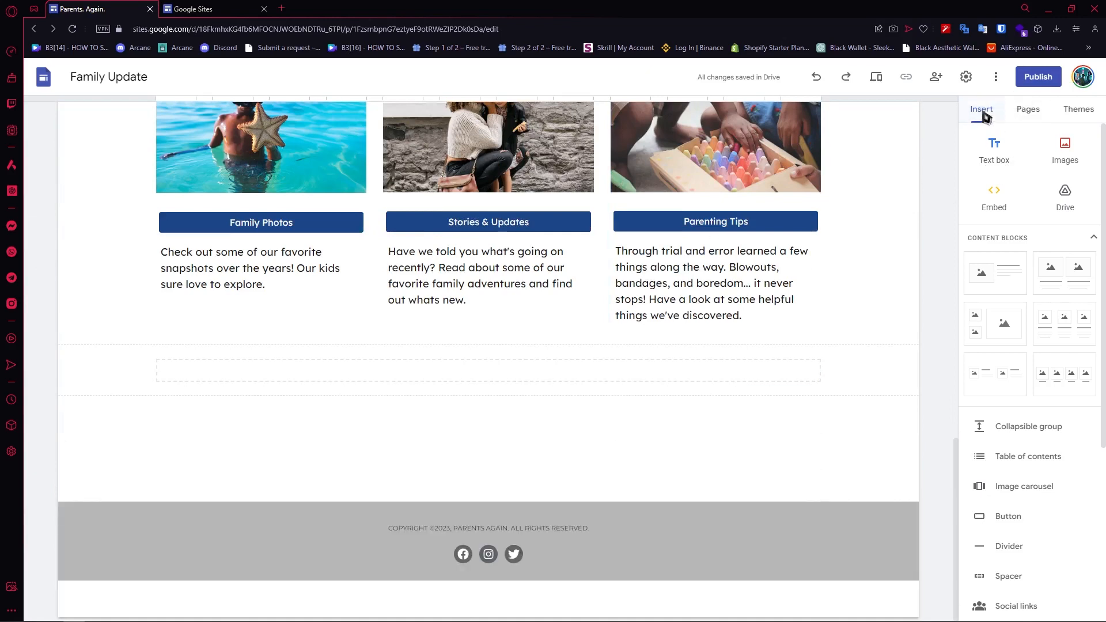
pyautogui.scroll(-4, 1019, 346)
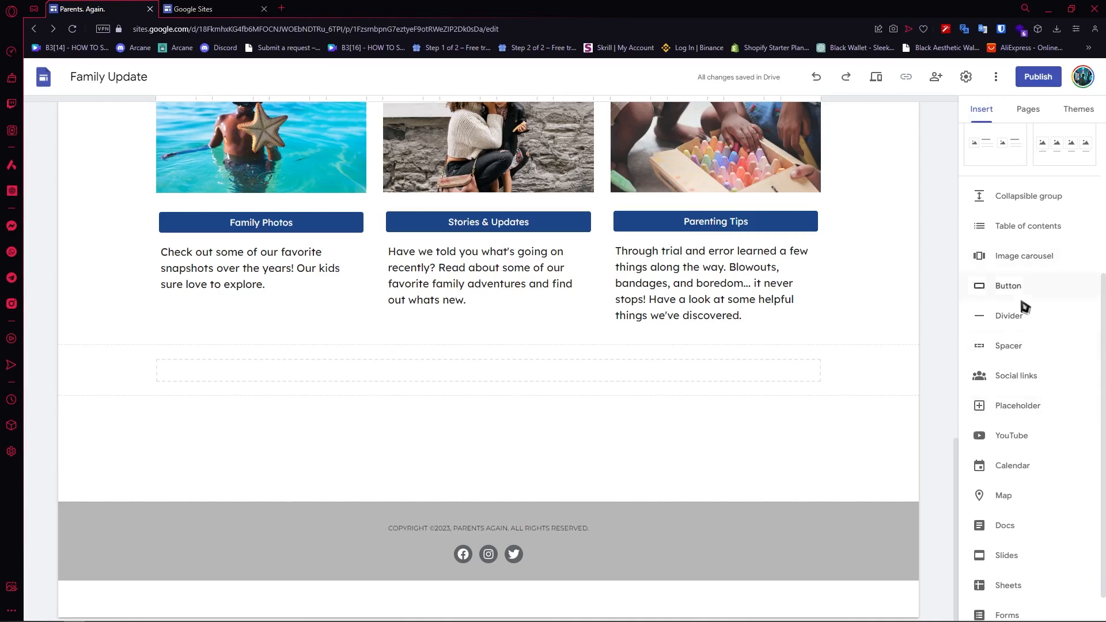
pyautogui.click(1011, 384)
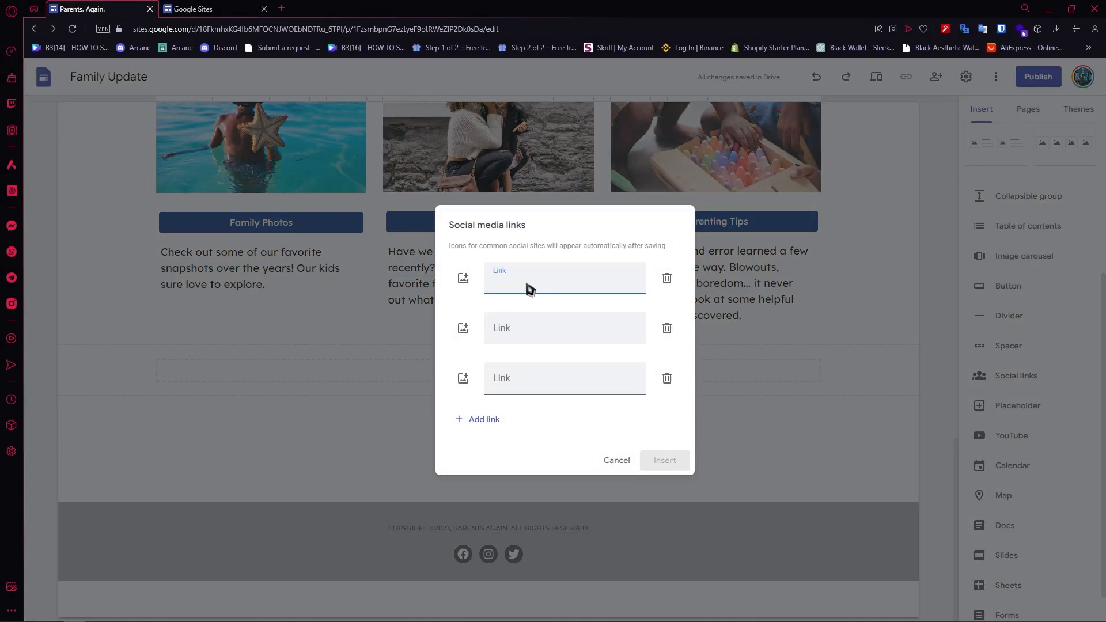
pyautogui.write('facebook')
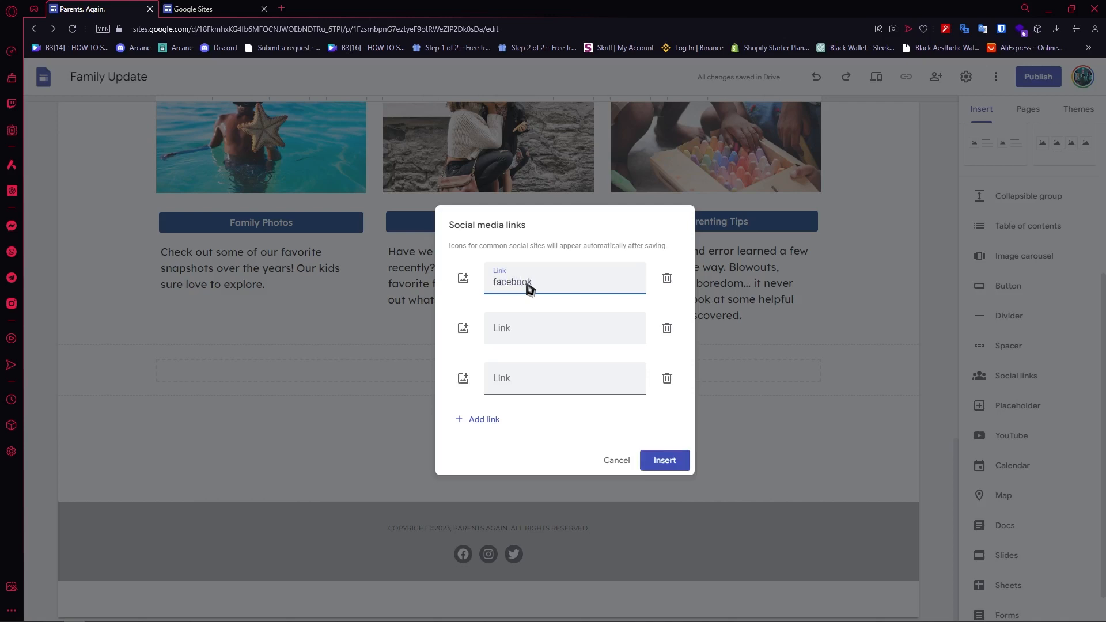
pyautogui.write('.com')
# Step: Search Google Images for "facebook" and choose the round blue Facebook logo as the first link's icon
pyautogui.click(464, 277)
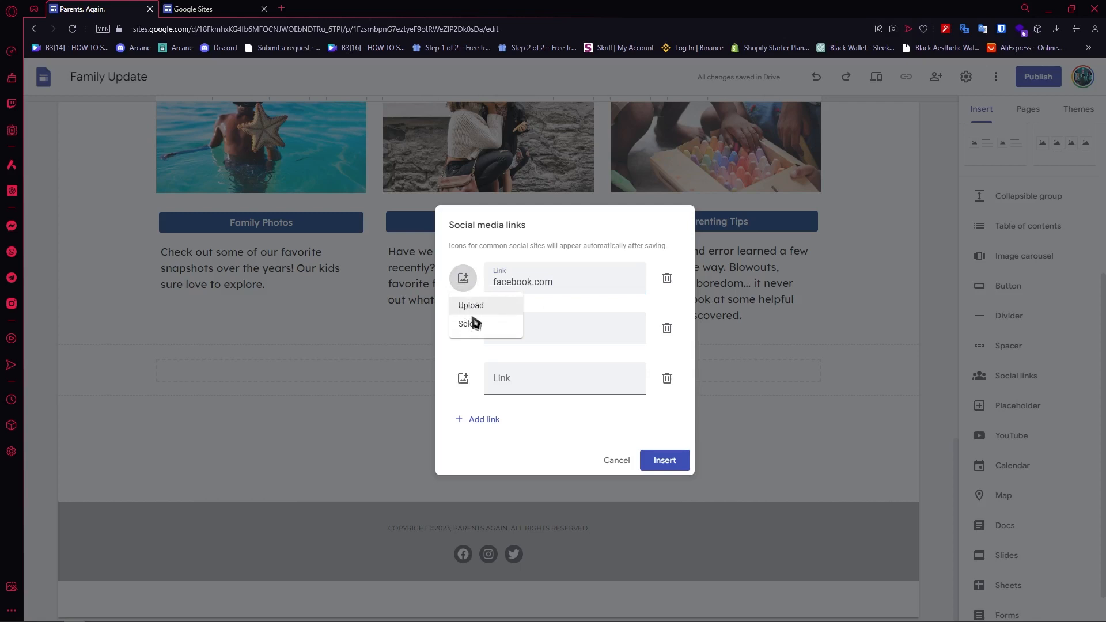
pyautogui.click(481, 323)
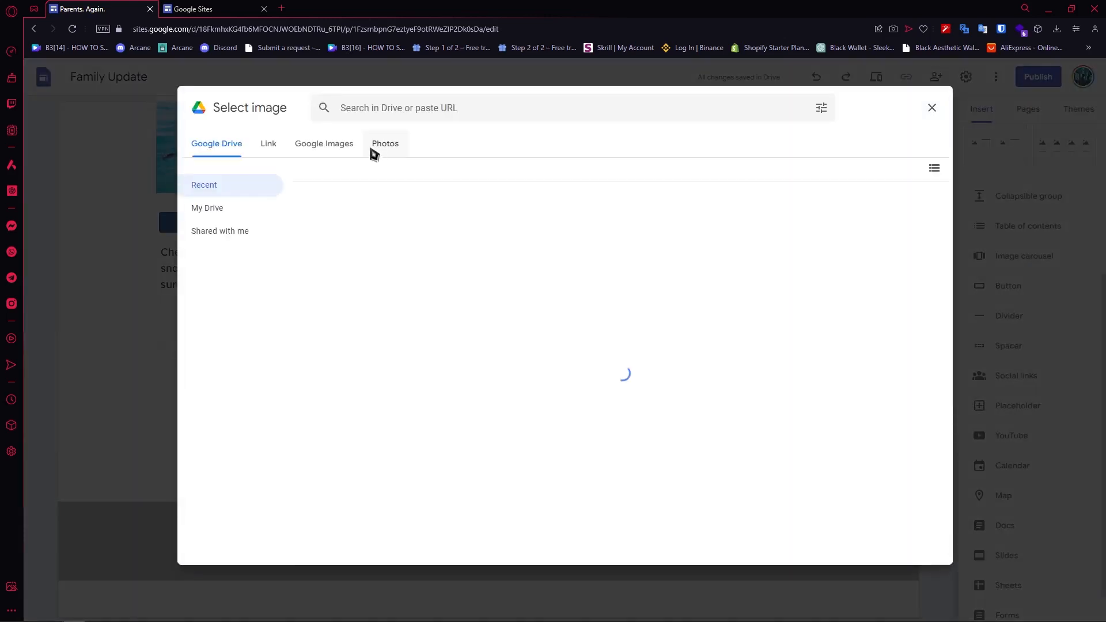
pyautogui.click(334, 147)
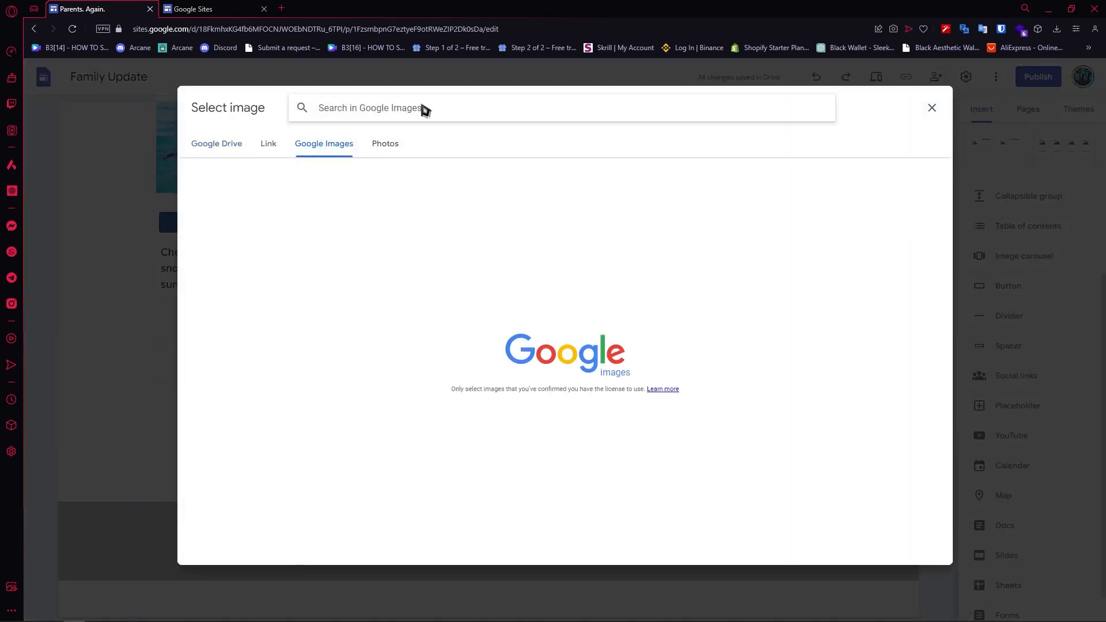
pyautogui.write('facebook')
pyautogui.press('Return')
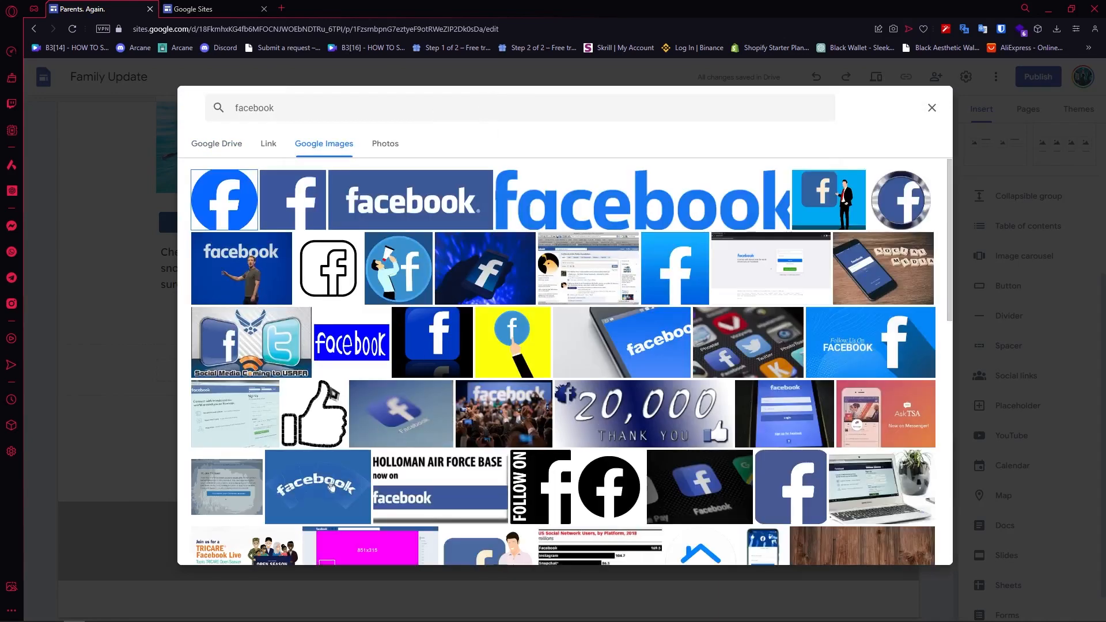
pyautogui.scroll(-5, 332, 486)
pyautogui.scroll(5, 331, 486)
pyautogui.click(238, 201)
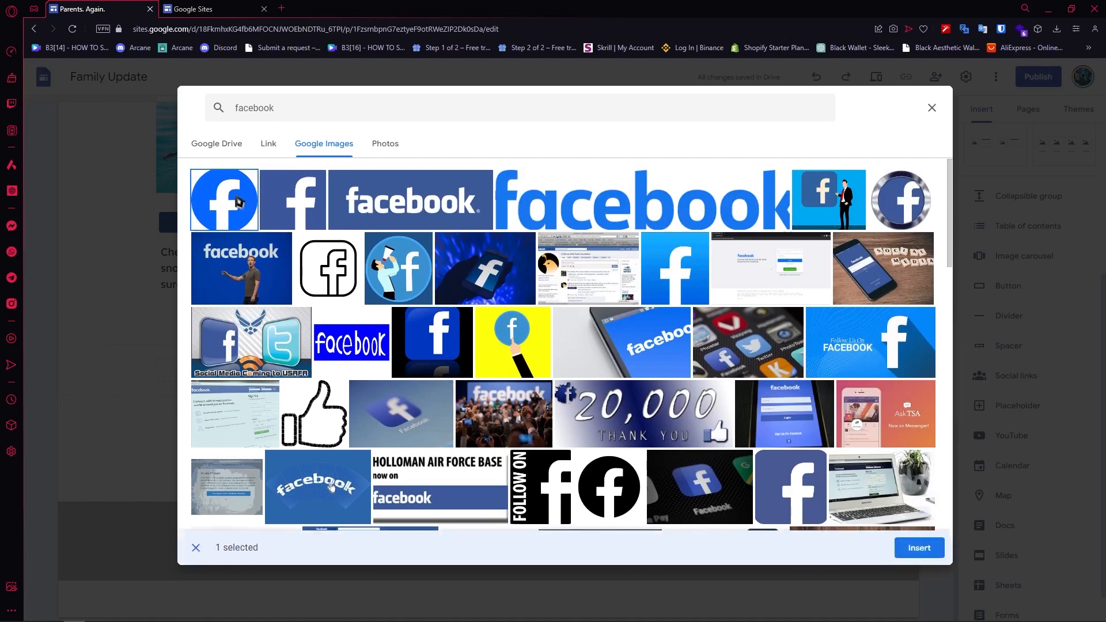
pyautogui.click(915, 554)
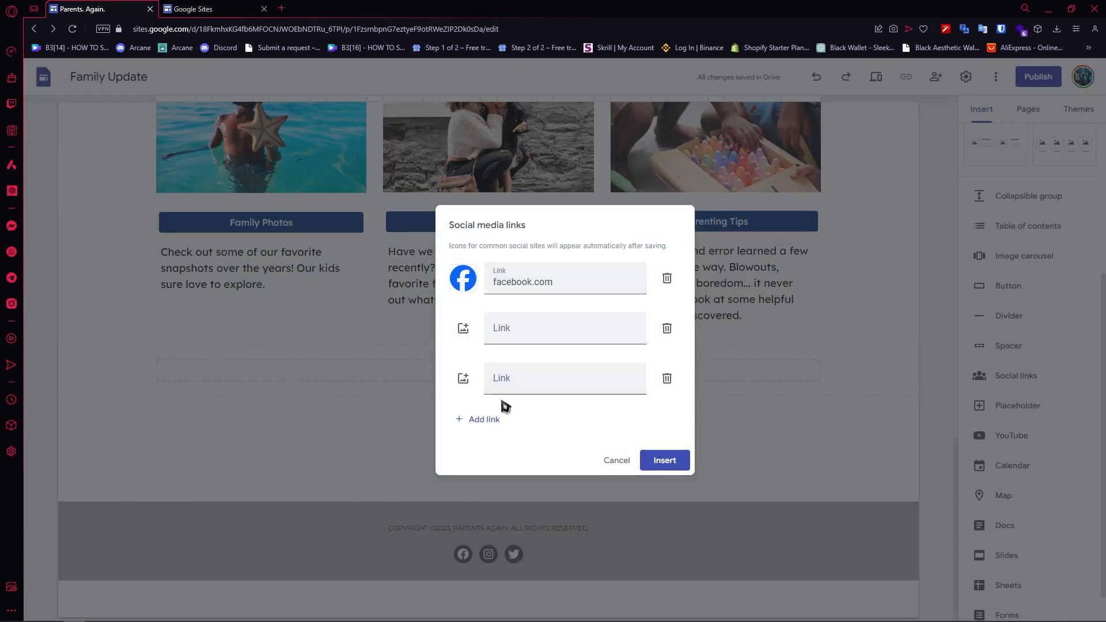
# Step: Remove the two empty link rows and insert the social links block into the page
pyautogui.click(667, 379)
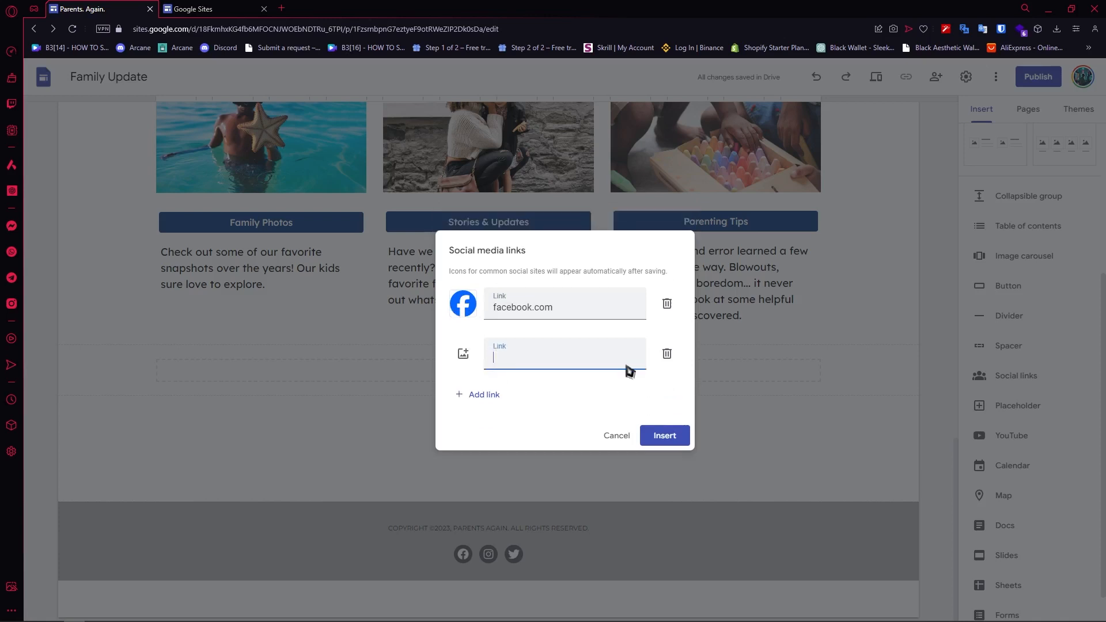
pyautogui.click(667, 354)
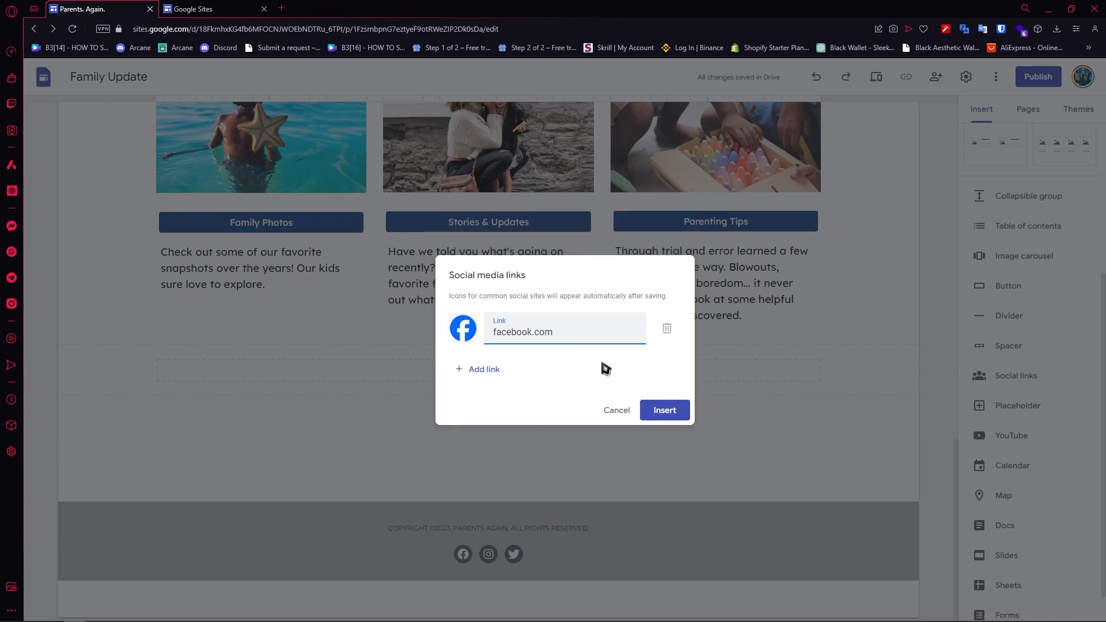
pyautogui.click(668, 412)
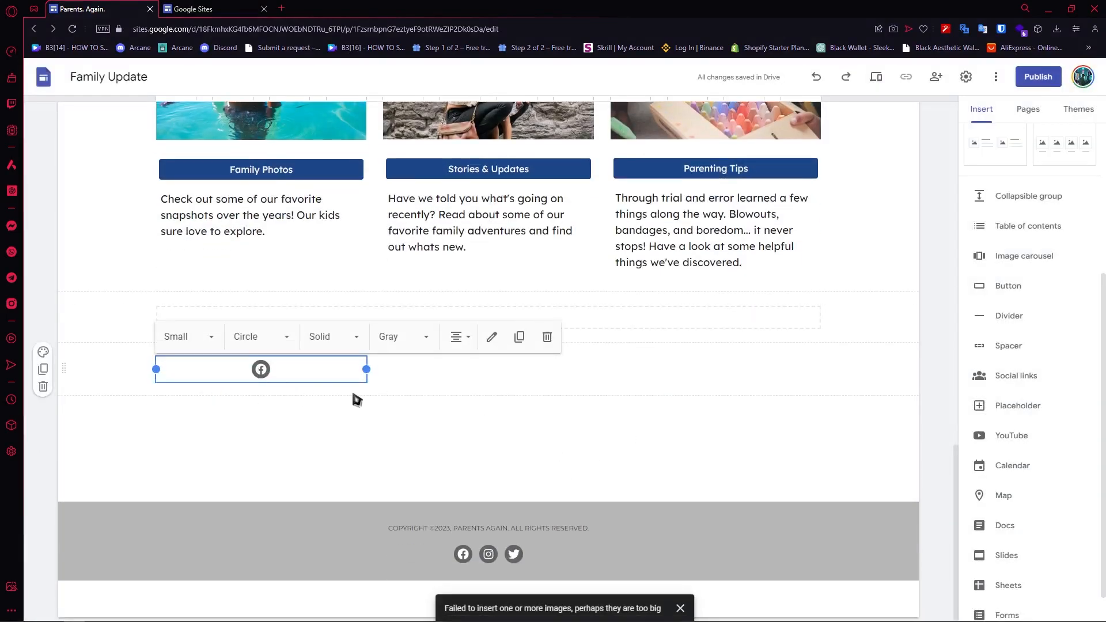
pyautogui.moveTo(453, 609); pyautogui.dragTo(461, 533)
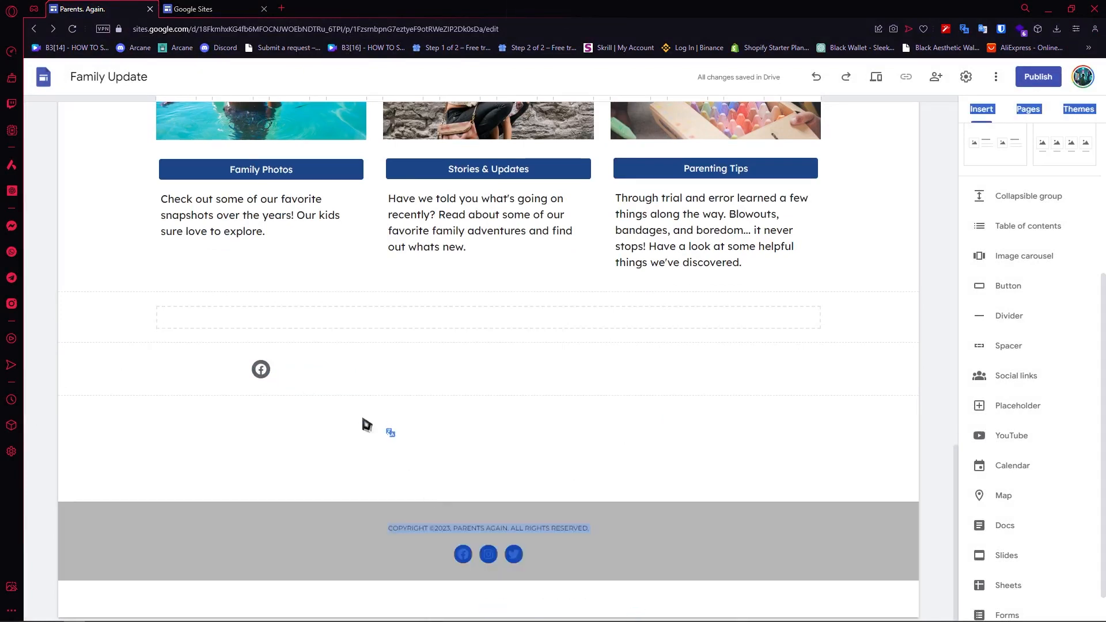
pyautogui.click(264, 382)
pyautogui.click(262, 371)
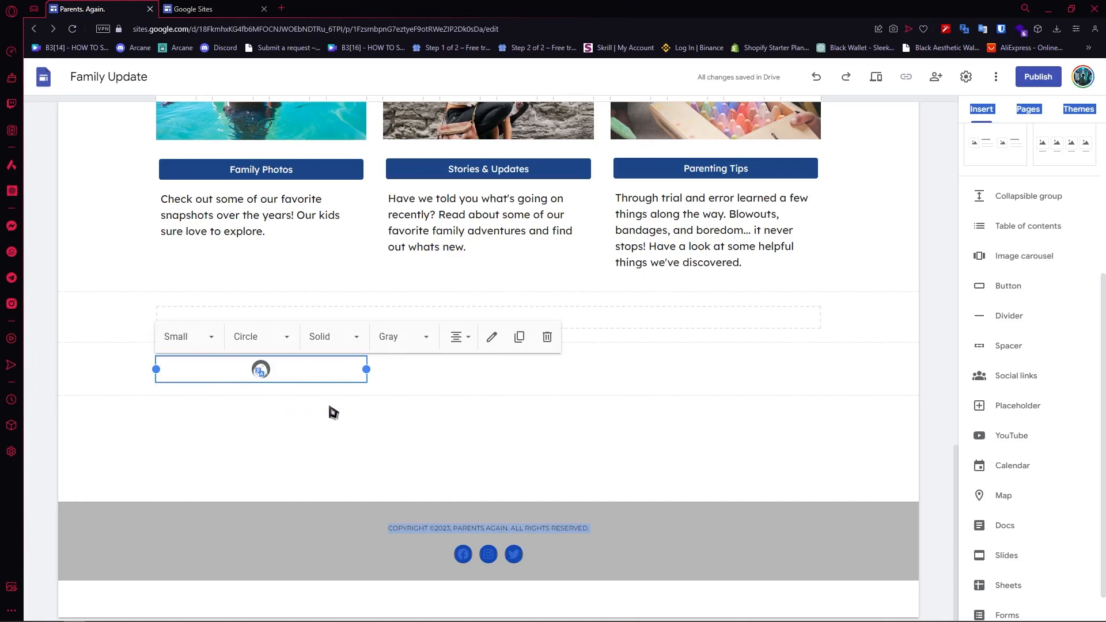
pyautogui.click(331, 436)
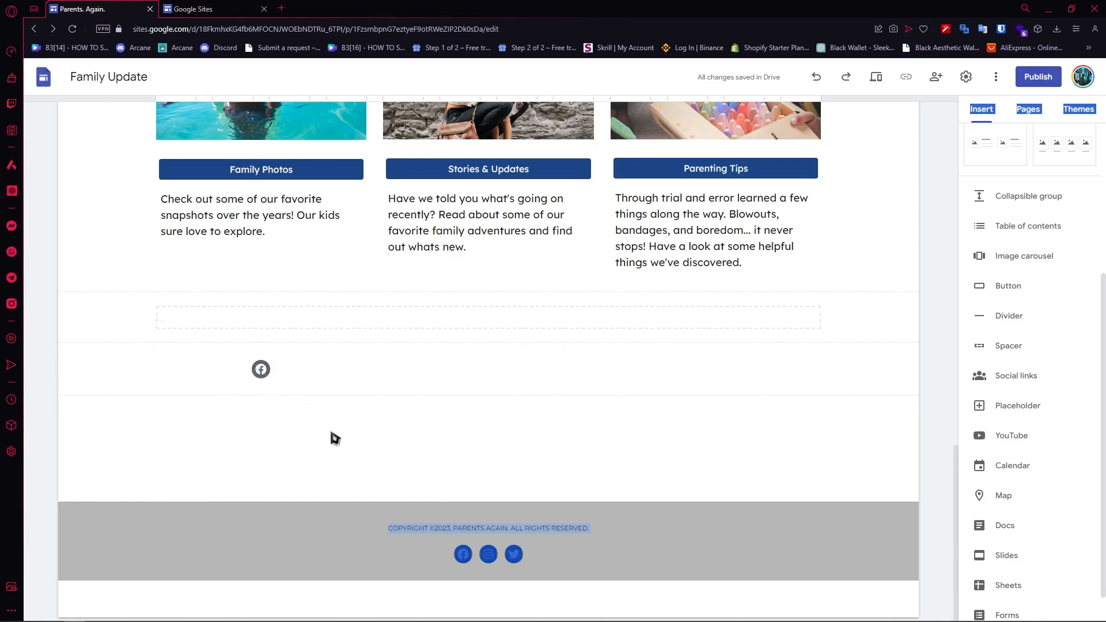
# Step: Set the icon shape of the new Facebook social link above the footer to Square
pyautogui.click(262, 371)
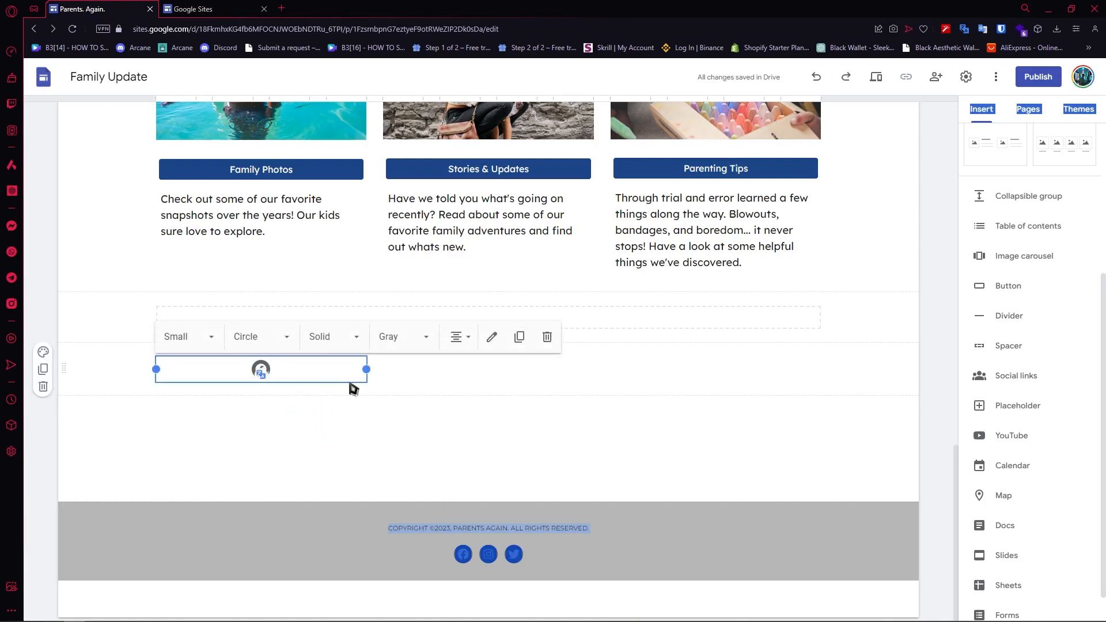
pyautogui.click(288, 341)
pyautogui.click(273, 430)
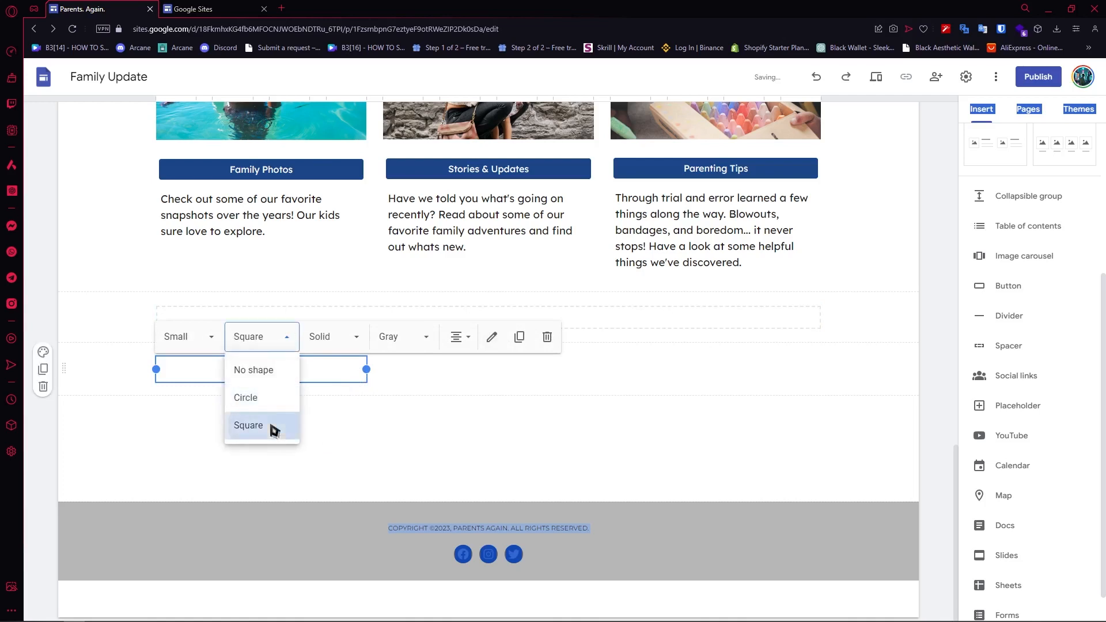
# Step: Try the Outline style on the Facebook icon, and set it back to Solid
pyautogui.click(331, 336)
pyautogui.click(340, 399)
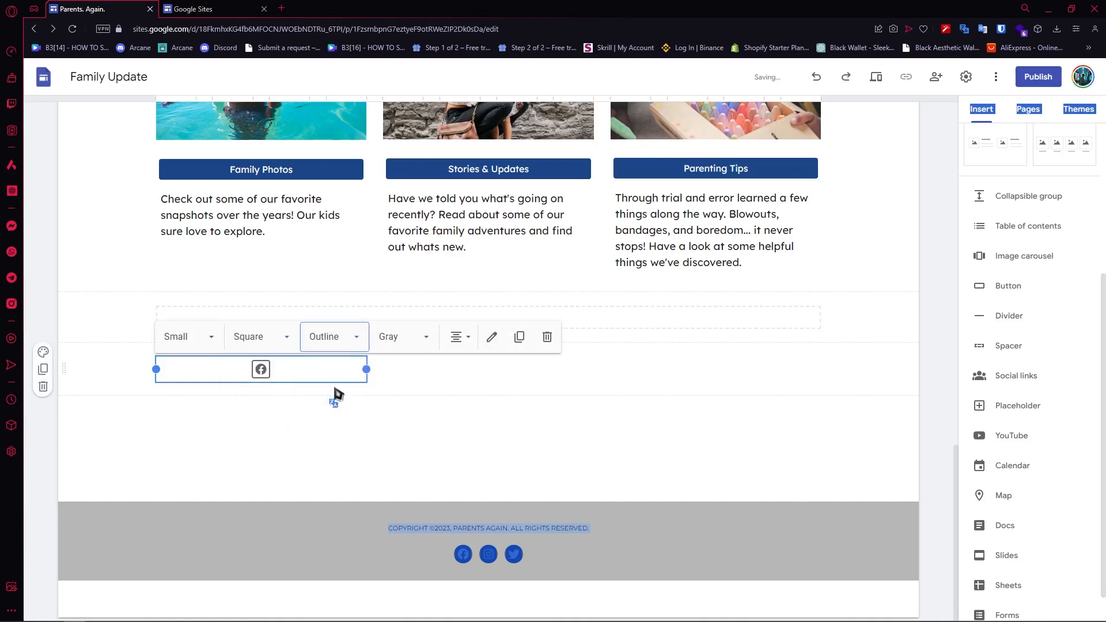
pyautogui.click(324, 340)
pyautogui.click(336, 371)
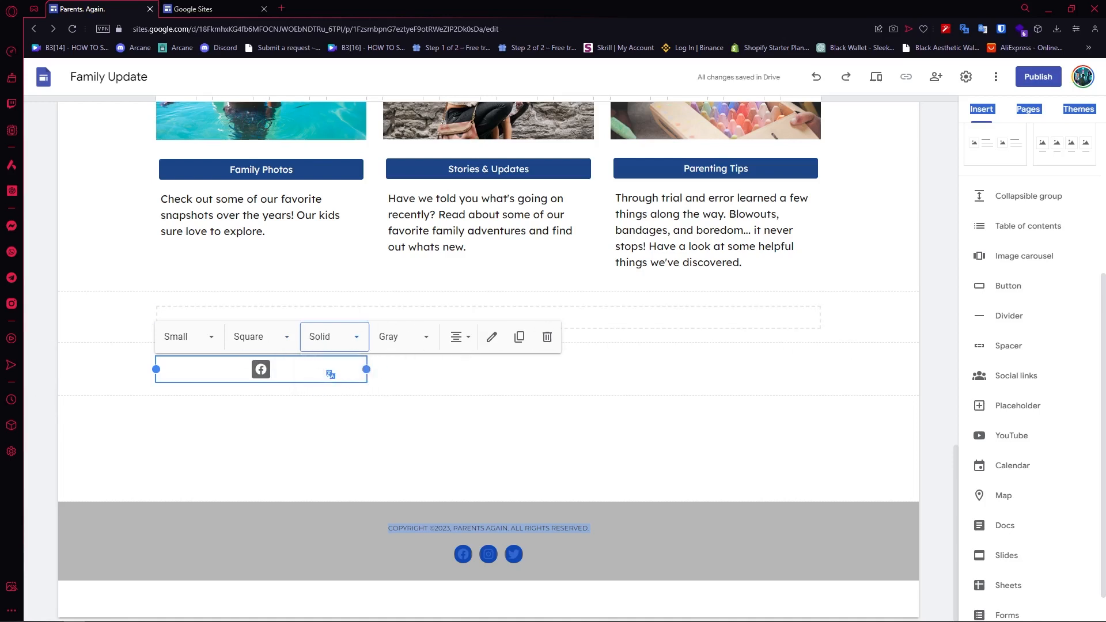
# Step: Insert the older Untitled form from Google Forms into the page below the Facebook social link
pyautogui.click(1079, 109)
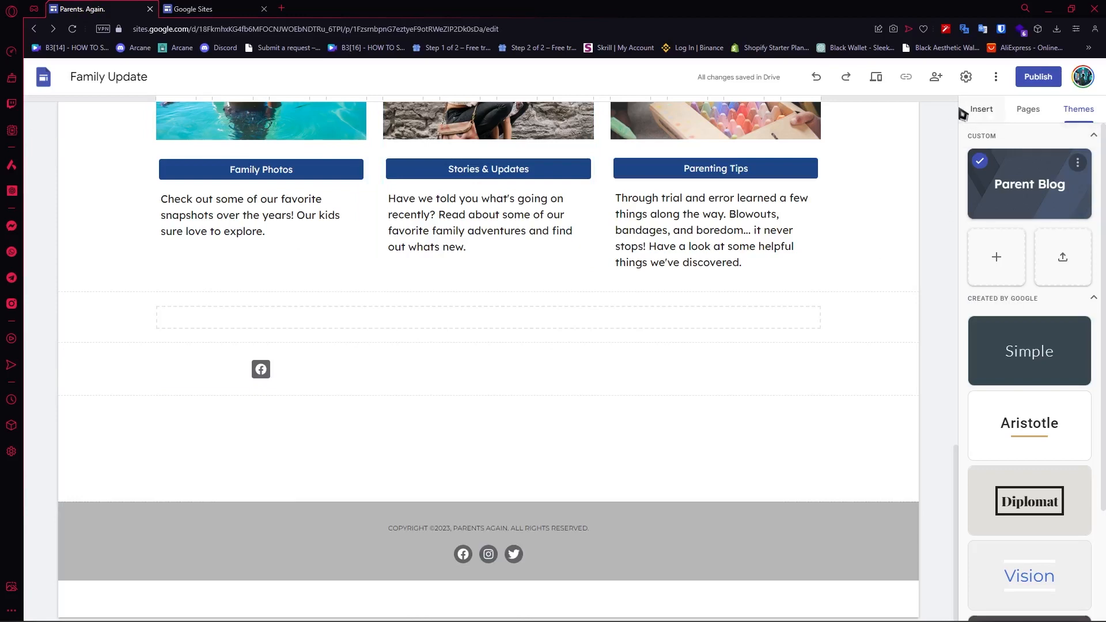
pyautogui.click(978, 110)
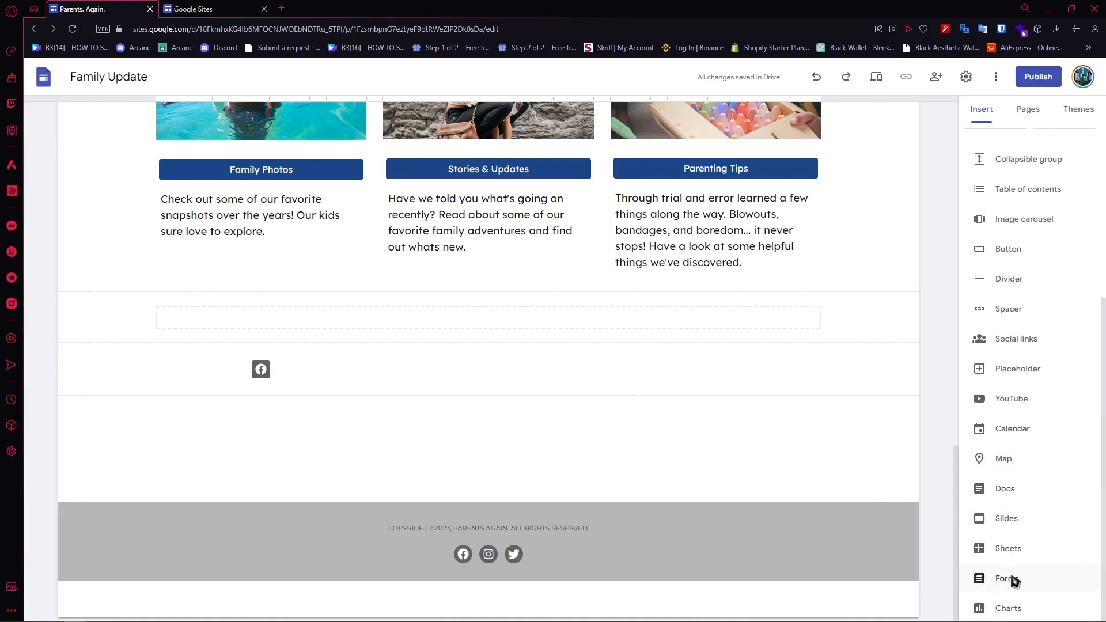
pyautogui.click(992, 579)
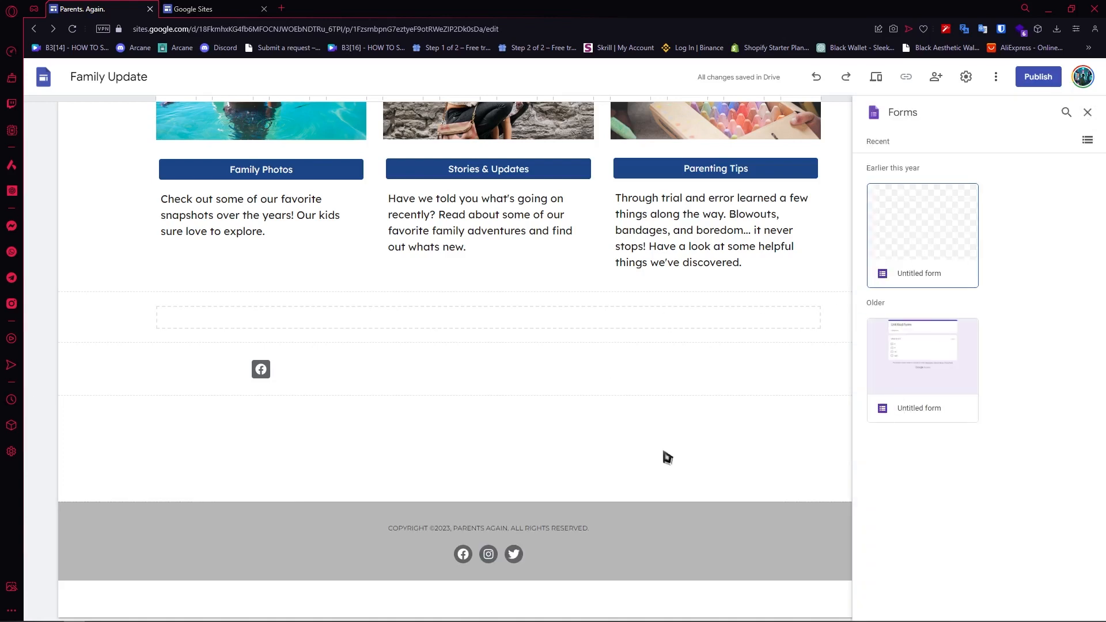
pyautogui.click(916, 369)
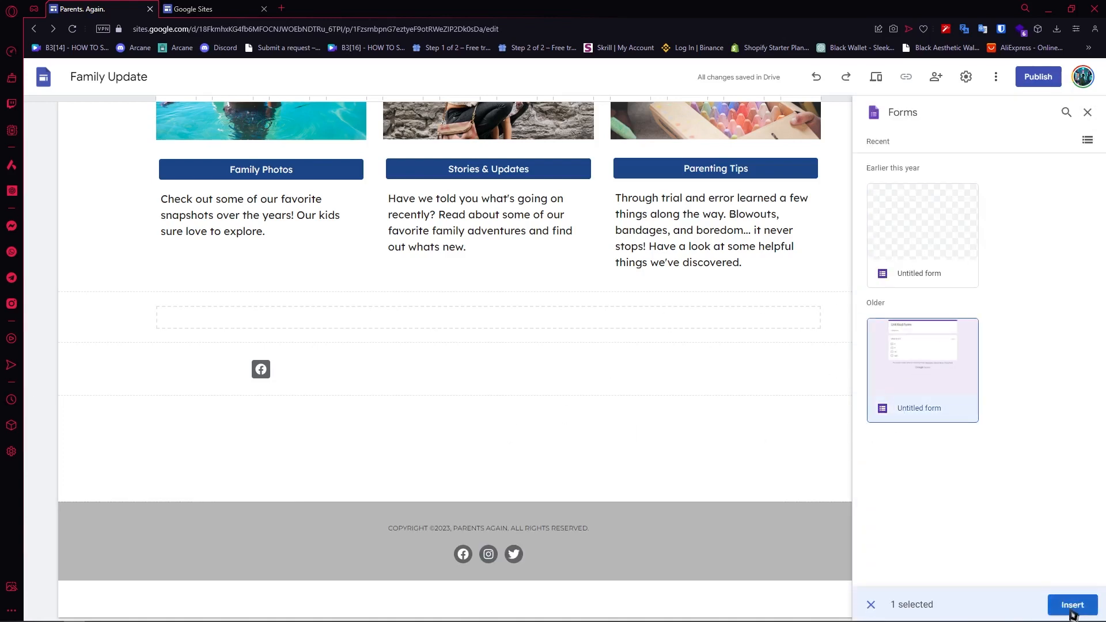
pyautogui.click(1070, 610)
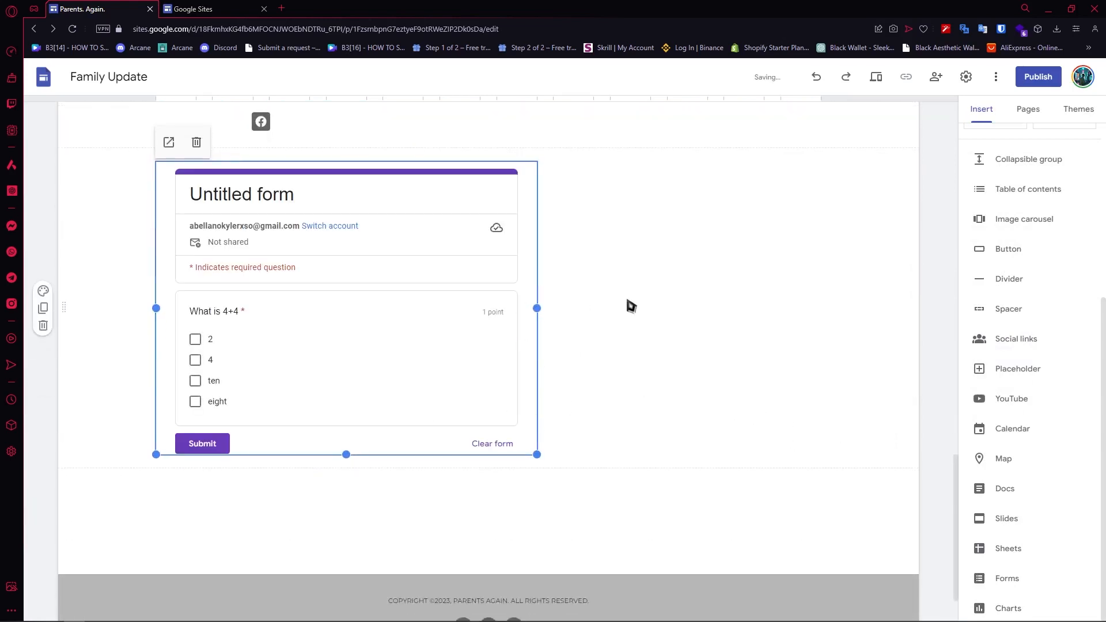
# Step: Examine the embedded form, the surrounding home page sections and the site's list of pages
pyautogui.click(627, 301)
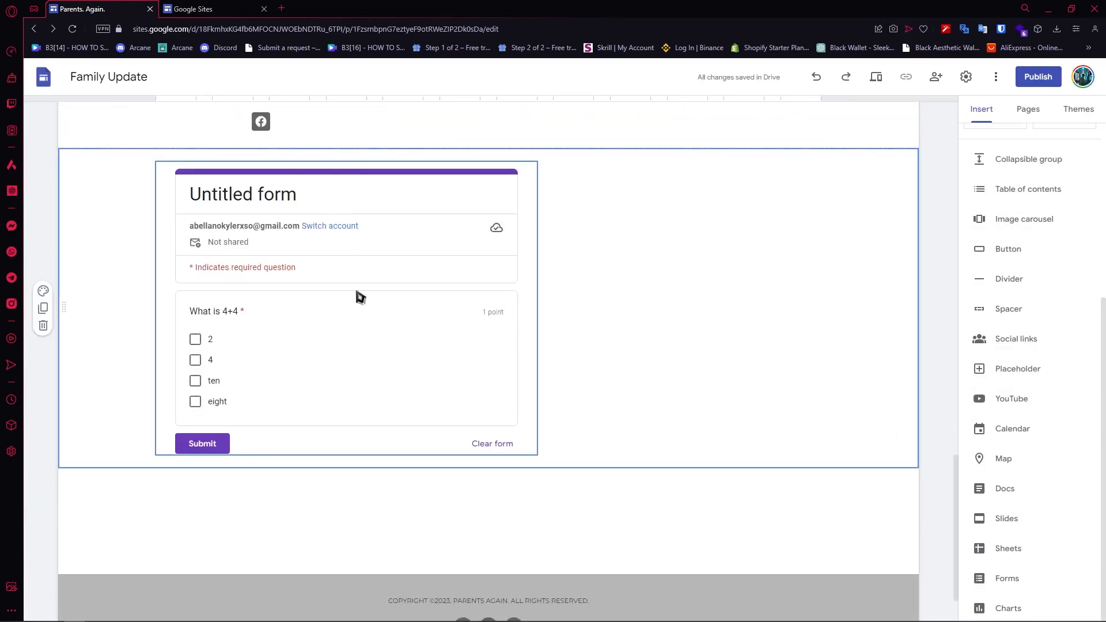
pyautogui.click(435, 332)
pyautogui.click(613, 270)
pyautogui.click(396, 260)
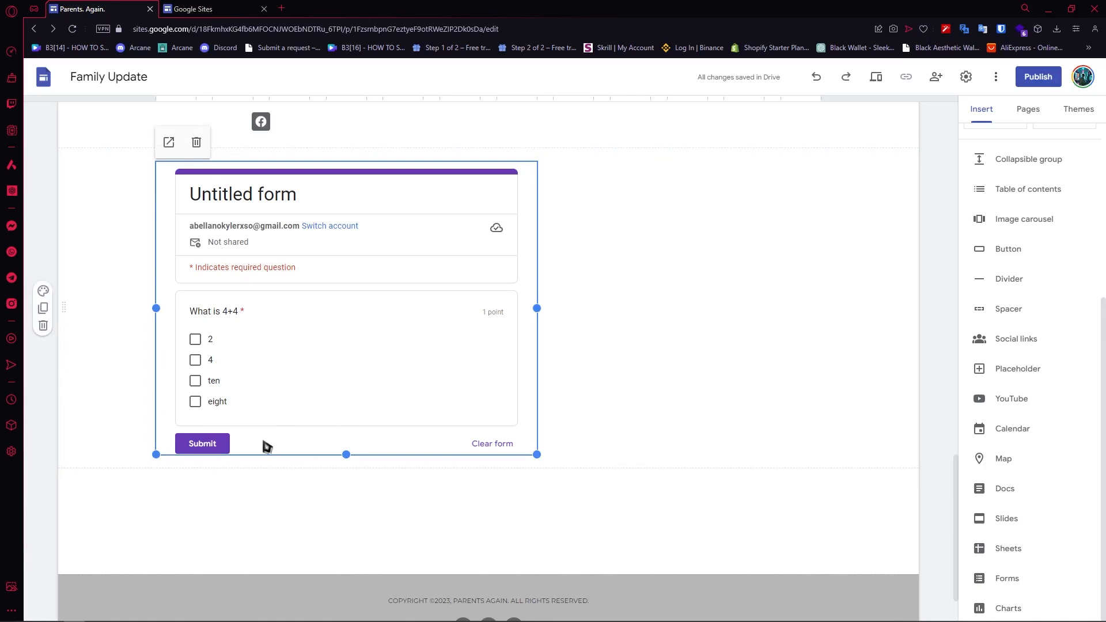
pyautogui.scroll(1, 276, 421)
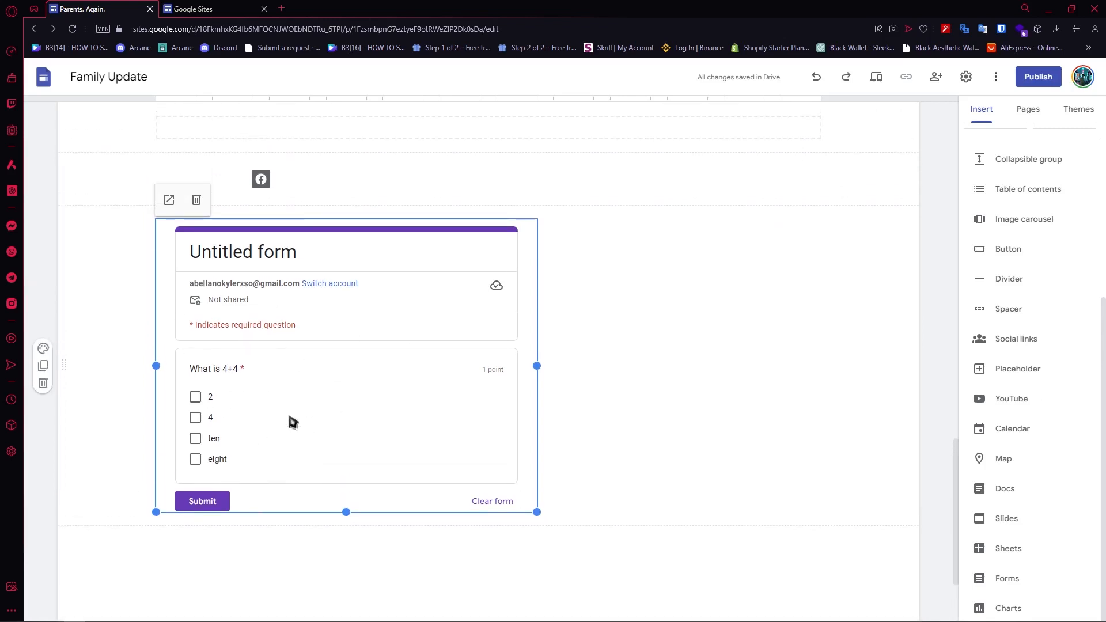
pyautogui.scroll(6, 293, 422)
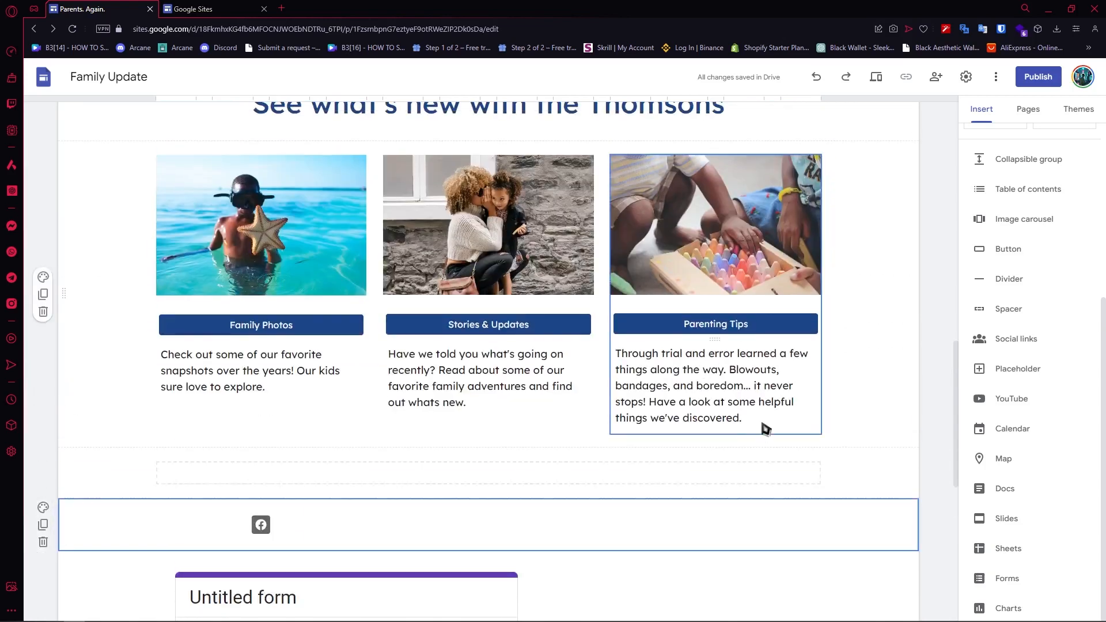
pyautogui.click(1028, 109)
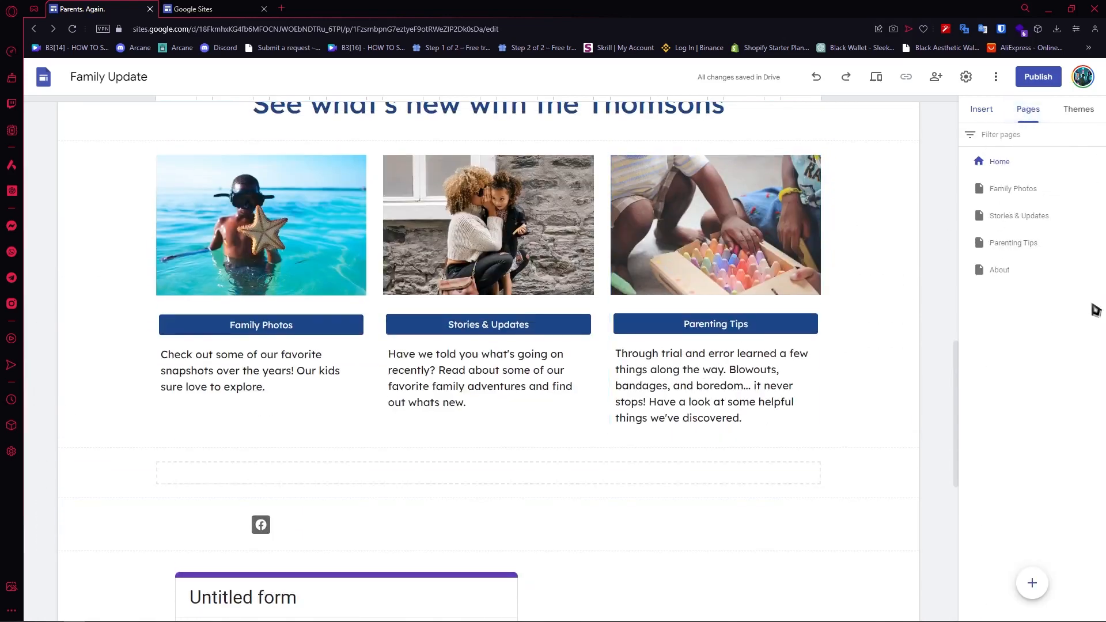
pyautogui.scroll(10, 450, 259)
pyautogui.scroll(5, 444, 256)
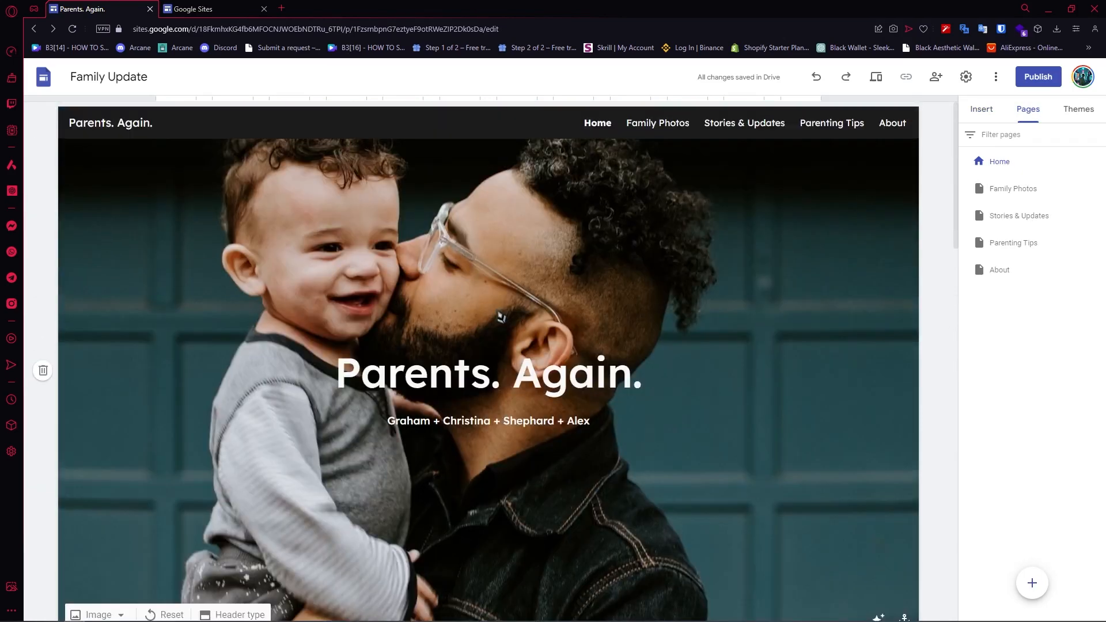
# Step: Apply the Aristotle theme to the site and choose its green color variant
pyautogui.click(1078, 110)
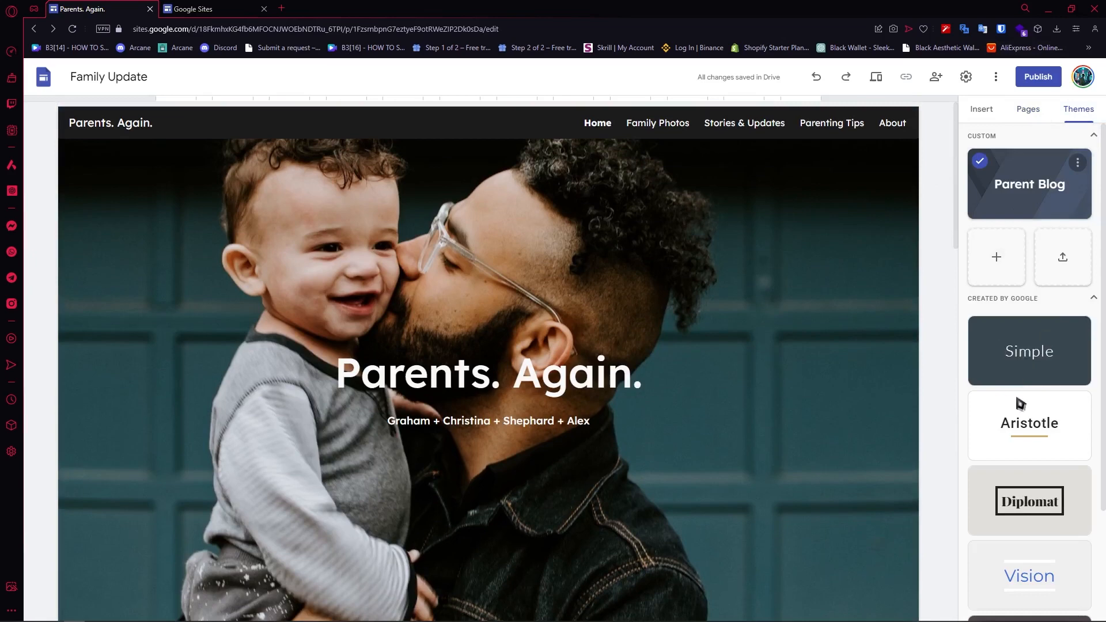
pyautogui.click(1036, 437)
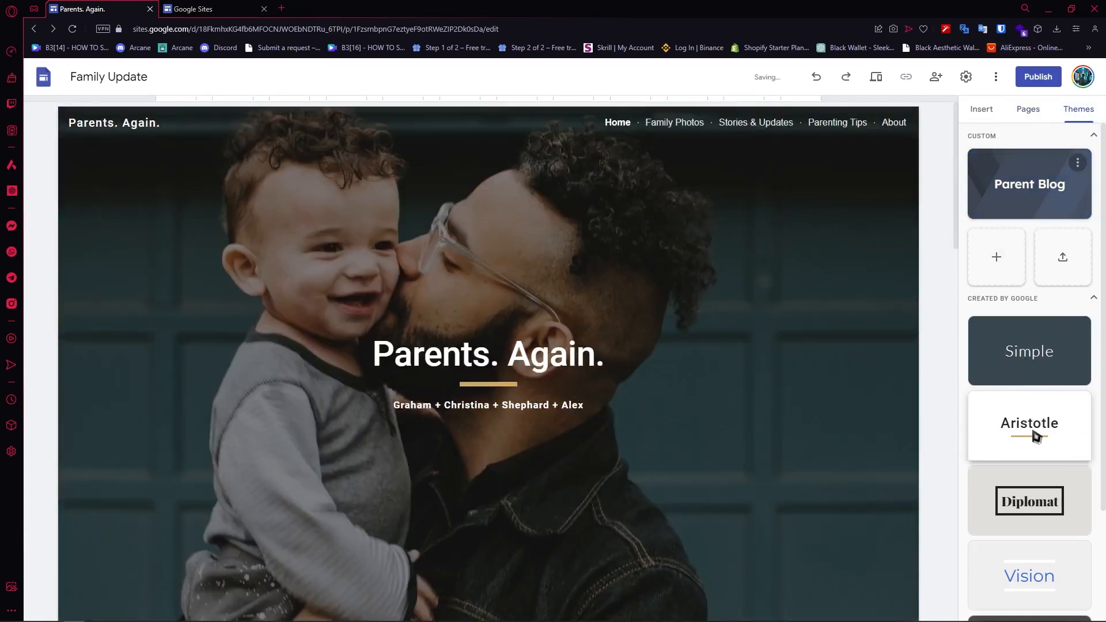
pyautogui.scroll(-15, 499, 376)
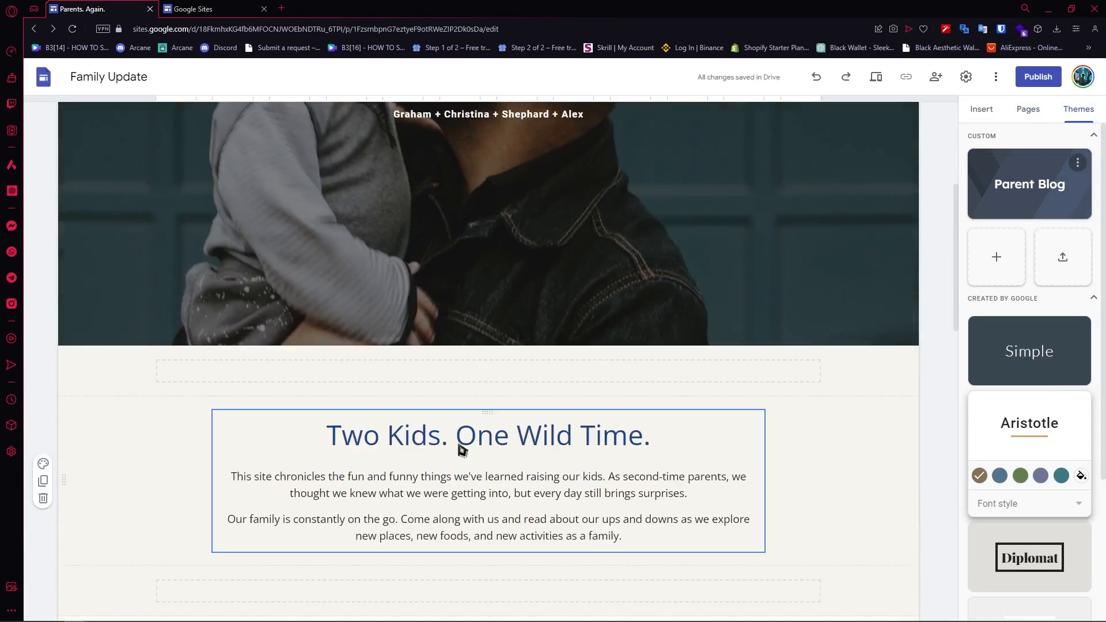
pyautogui.scroll(6, 563, 440)
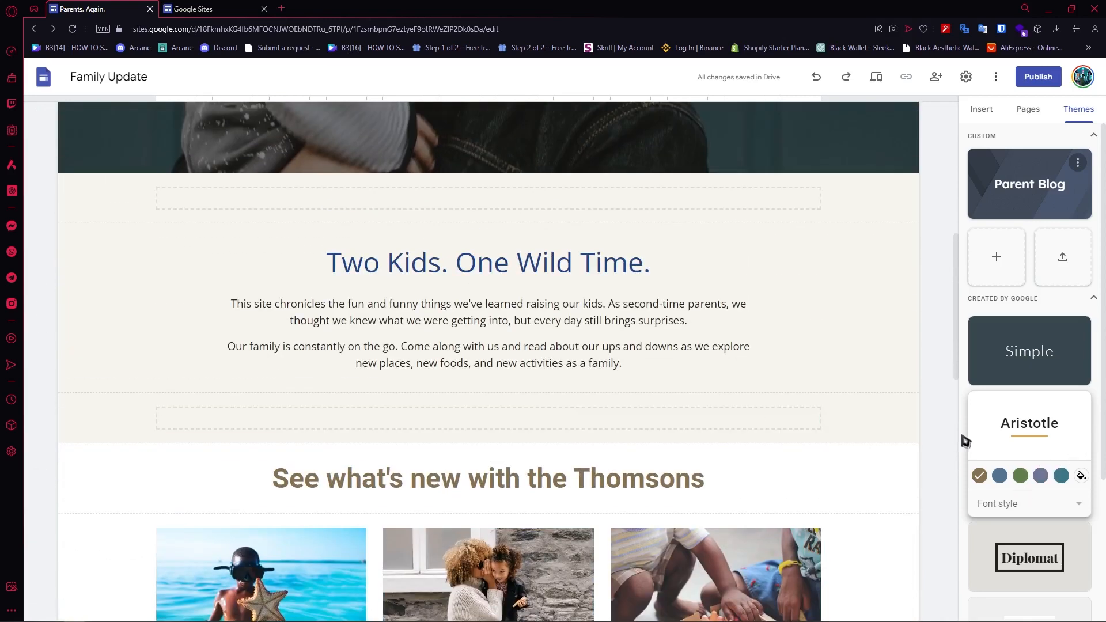
pyautogui.click(1000, 476)
pyautogui.click(1019, 477)
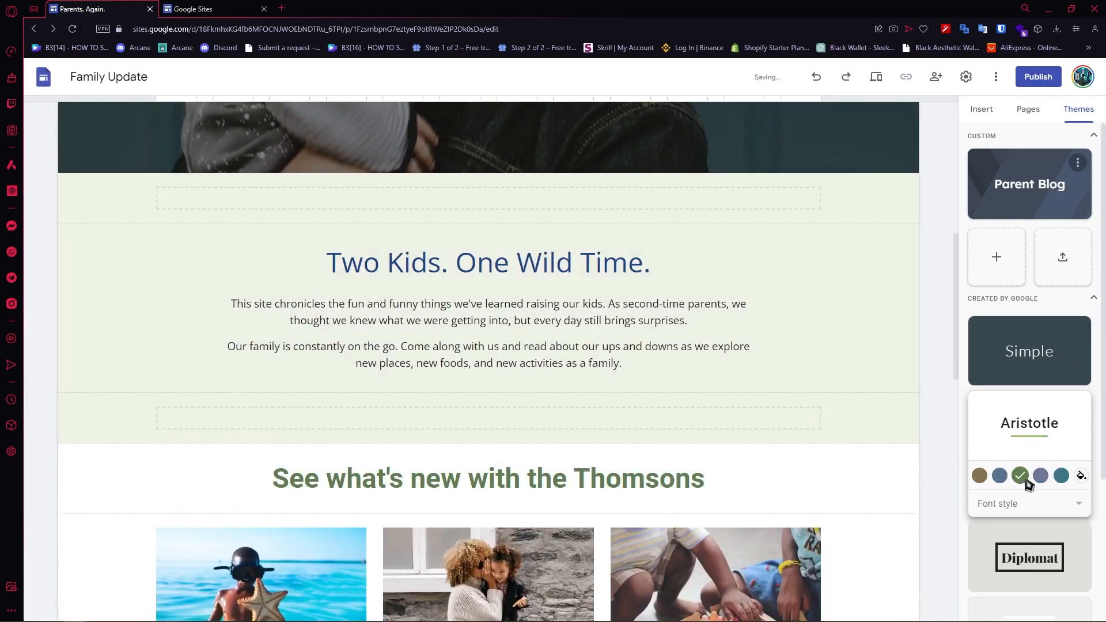
pyautogui.click(978, 113)
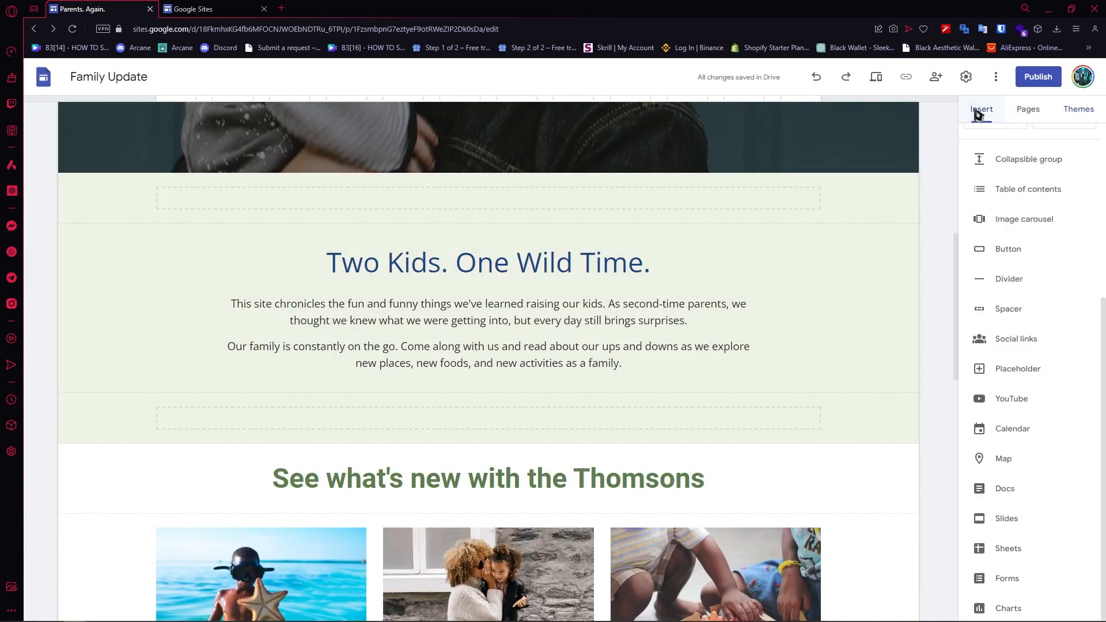
pyautogui.click(1076, 118)
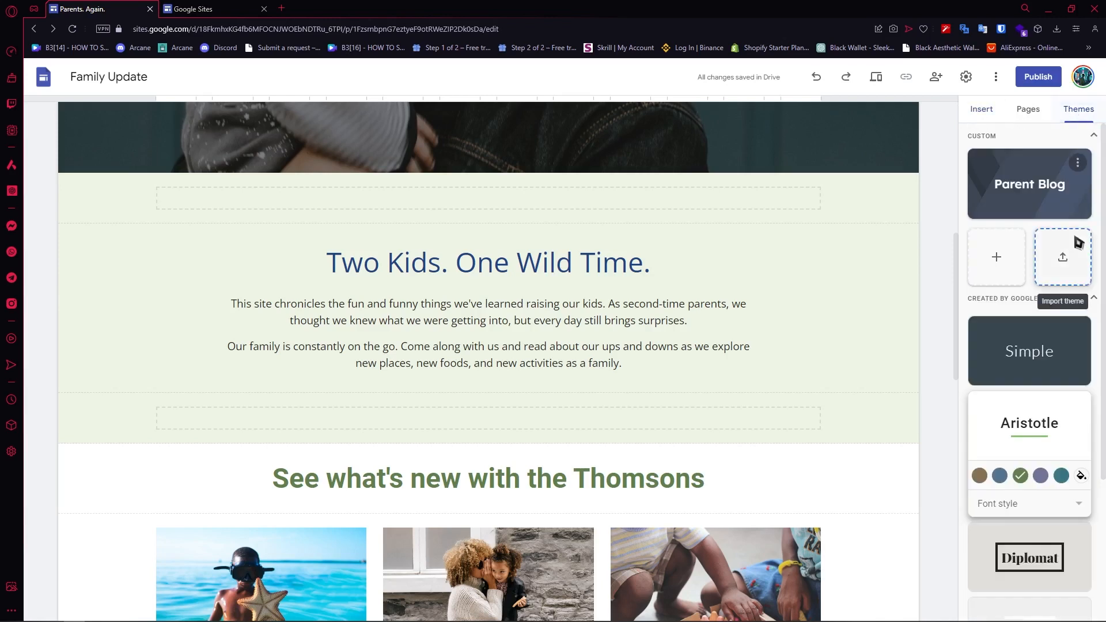
pyautogui.scroll(-3, 1001, 426)
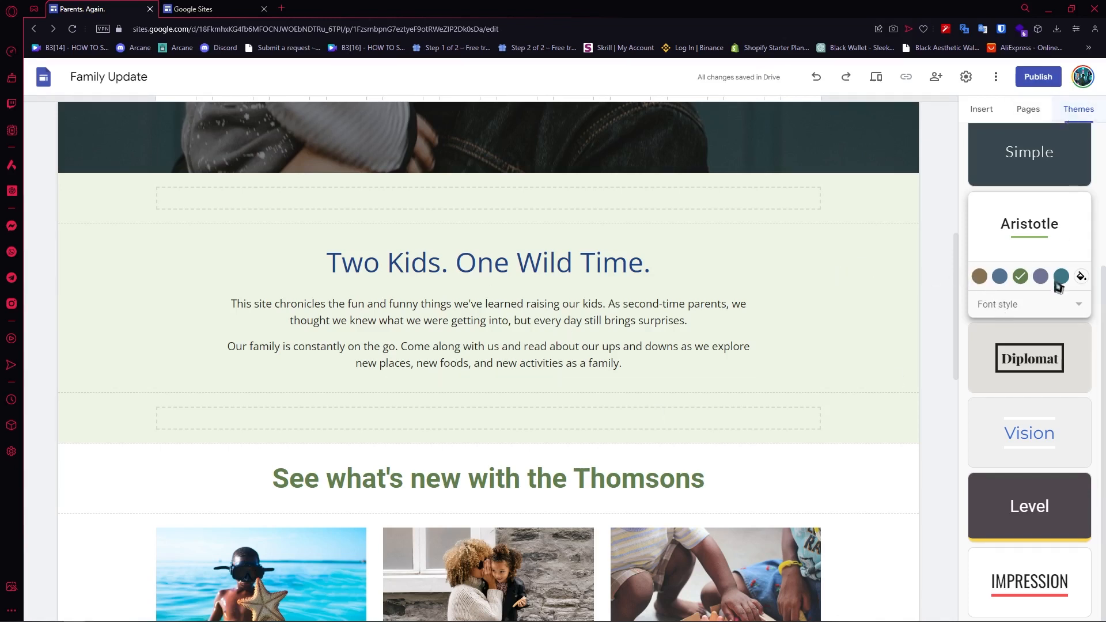
pyautogui.scroll(3, 1069, 360)
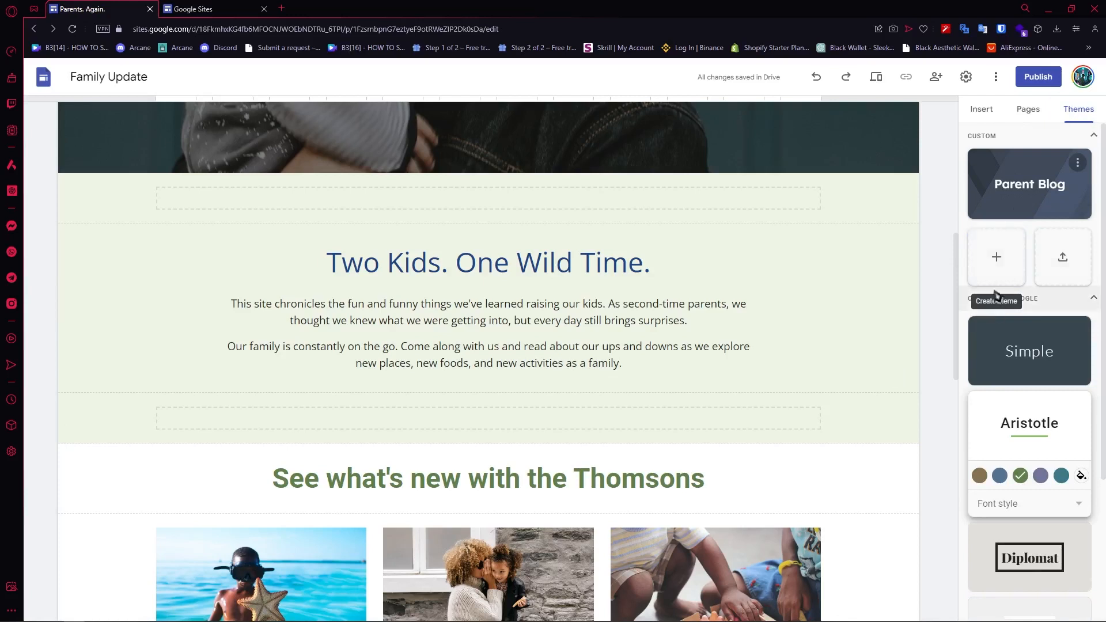
# Step: Start a custom theme named "sample" and add the green leaf image from a Google Images search for "logo" as its logo
pyautogui.click(997, 259)
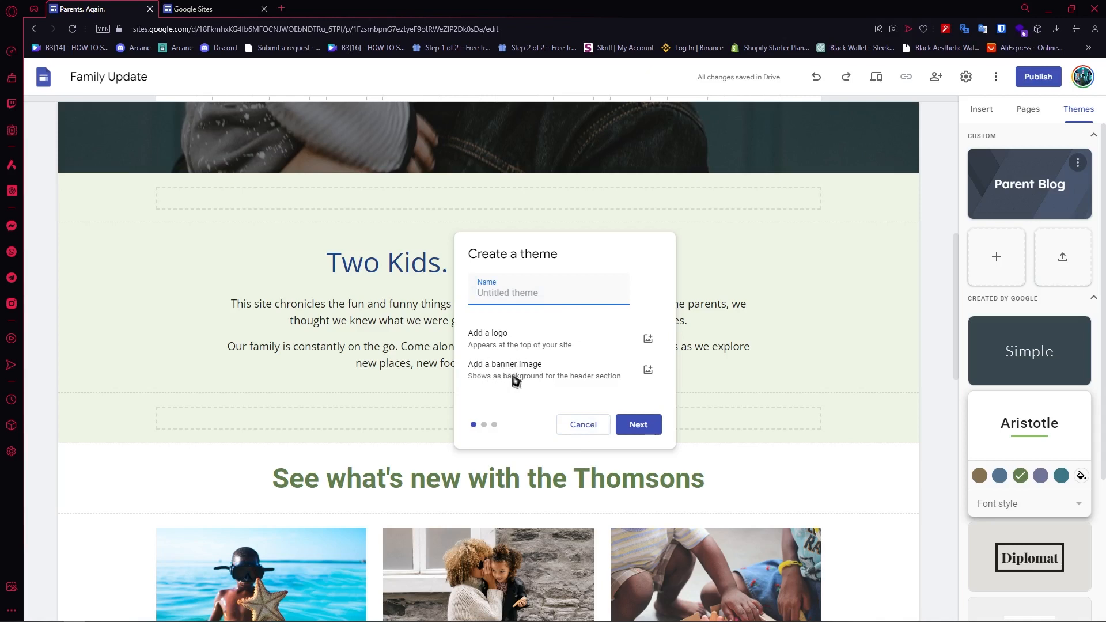
pyautogui.write('sample')
pyautogui.click(645, 337)
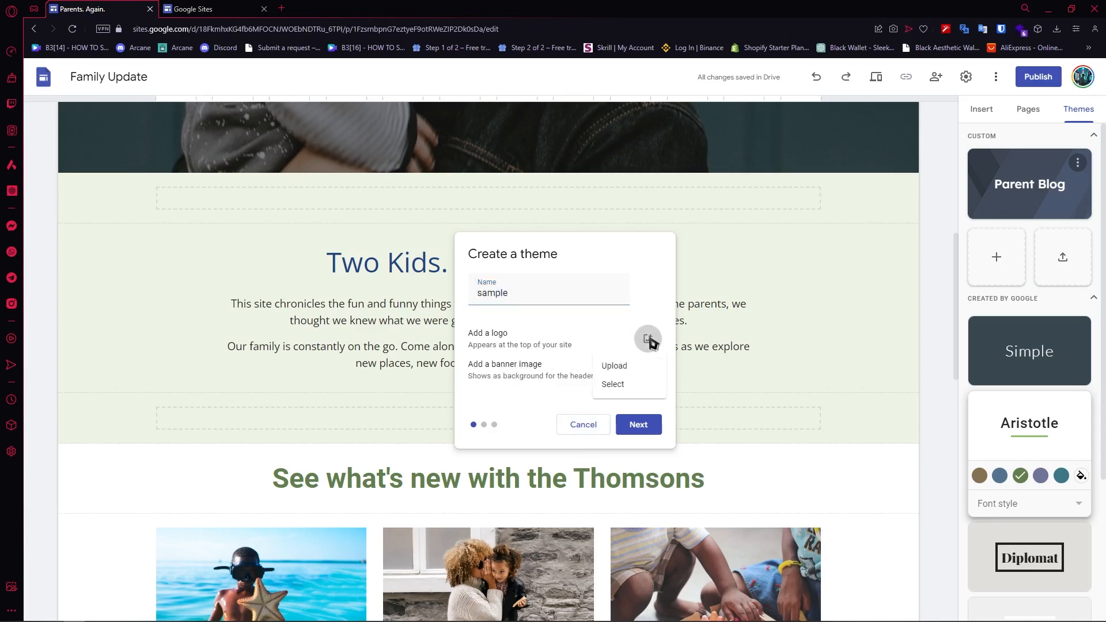
pyautogui.click(636, 386)
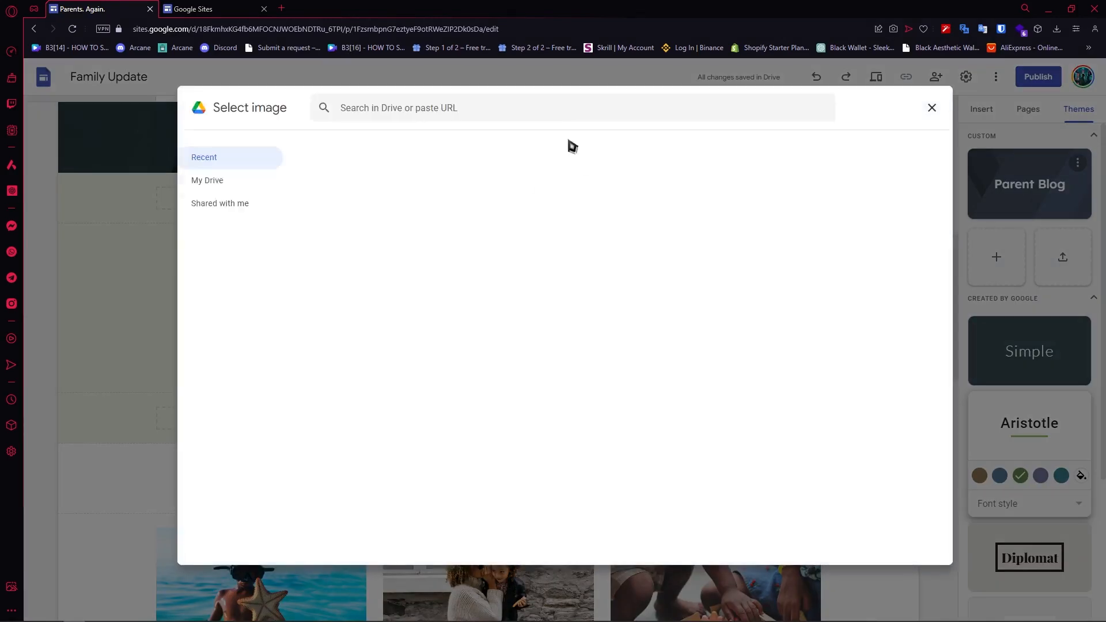
pyautogui.click(329, 145)
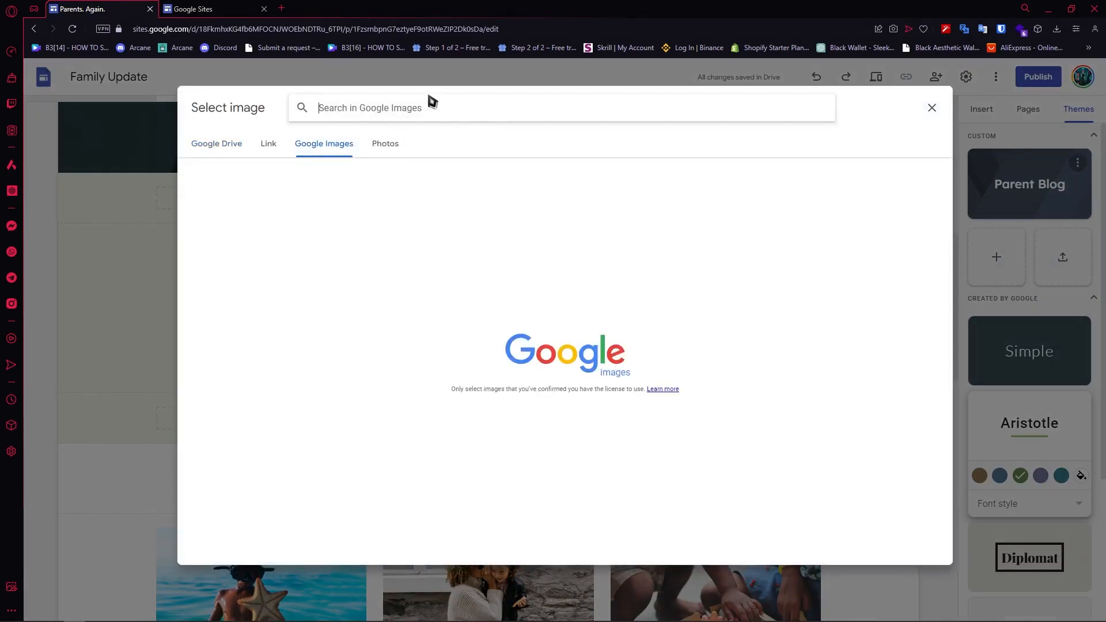
pyautogui.write('logo')
pyautogui.press('Return')
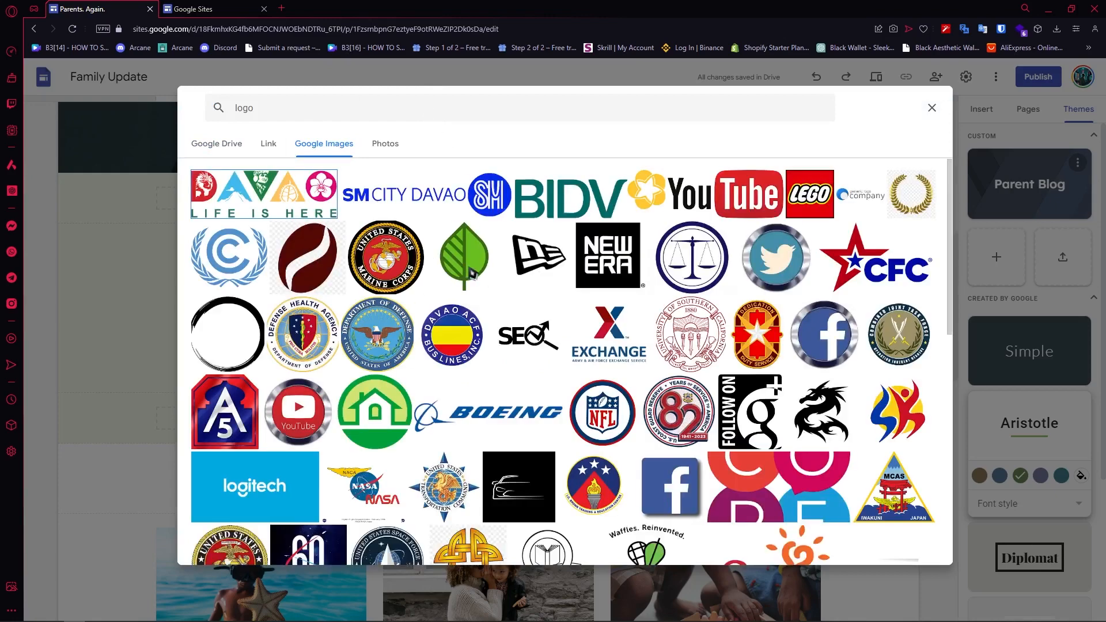
pyautogui.click(471, 258)
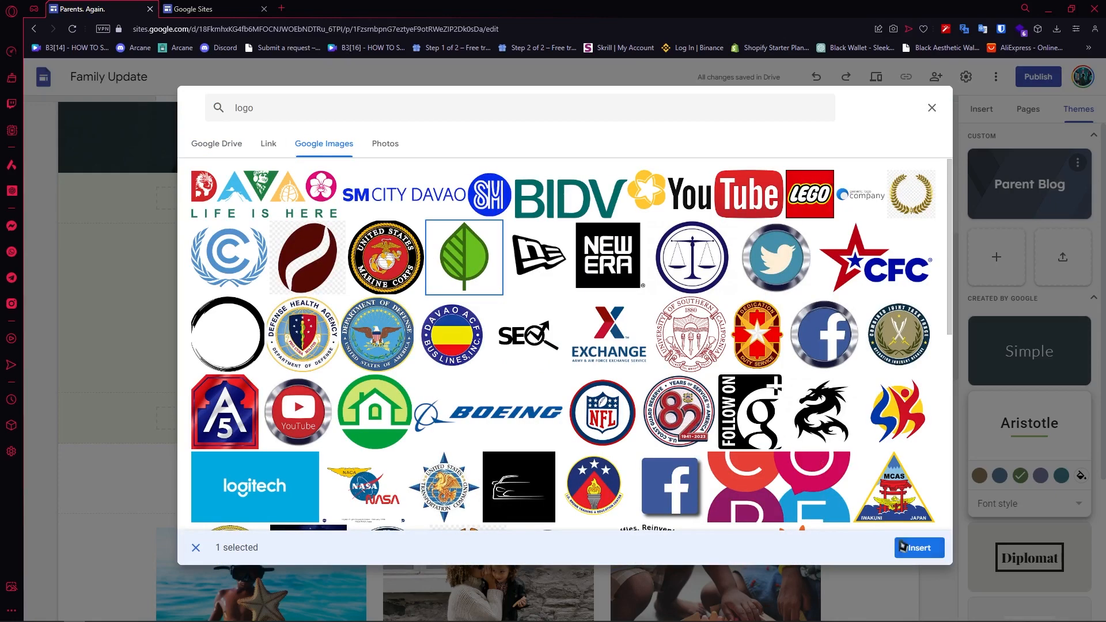
pyautogui.click(915, 547)
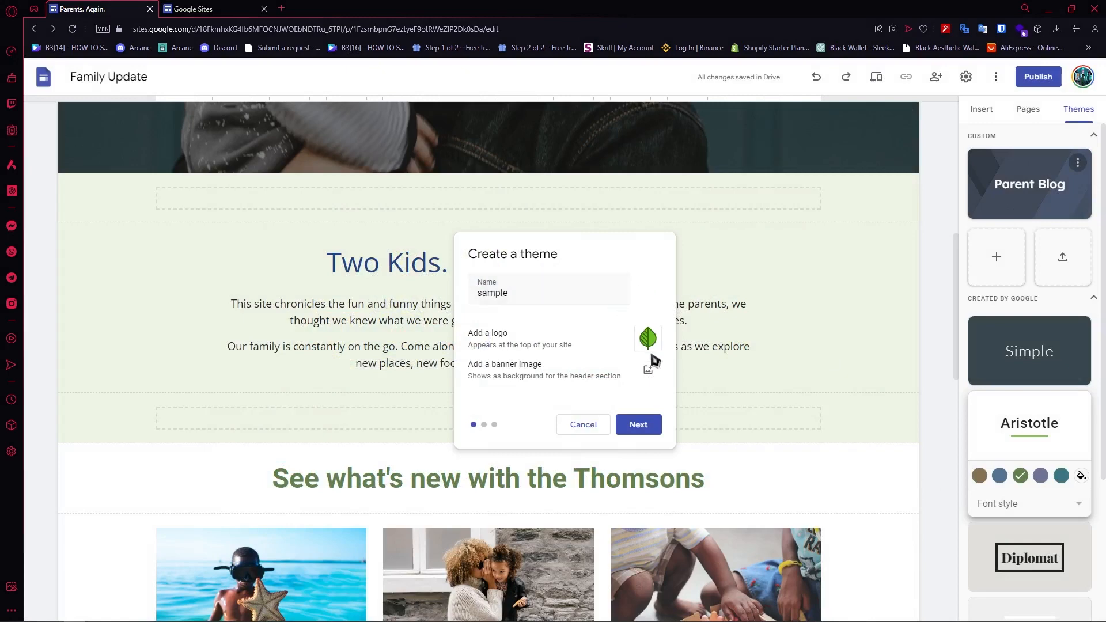
# Step: Search Google Images for "banner" and use the curved red ribbon picture as the theme's banner image
pyautogui.click(647, 371)
pyautogui.click(634, 417)
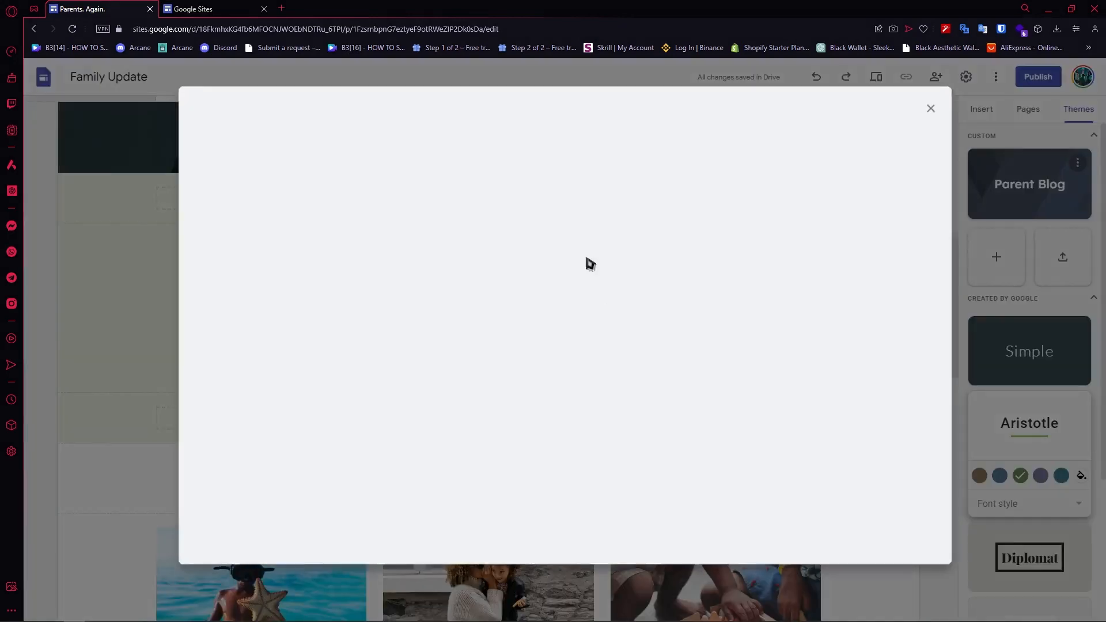
pyautogui.click(331, 143)
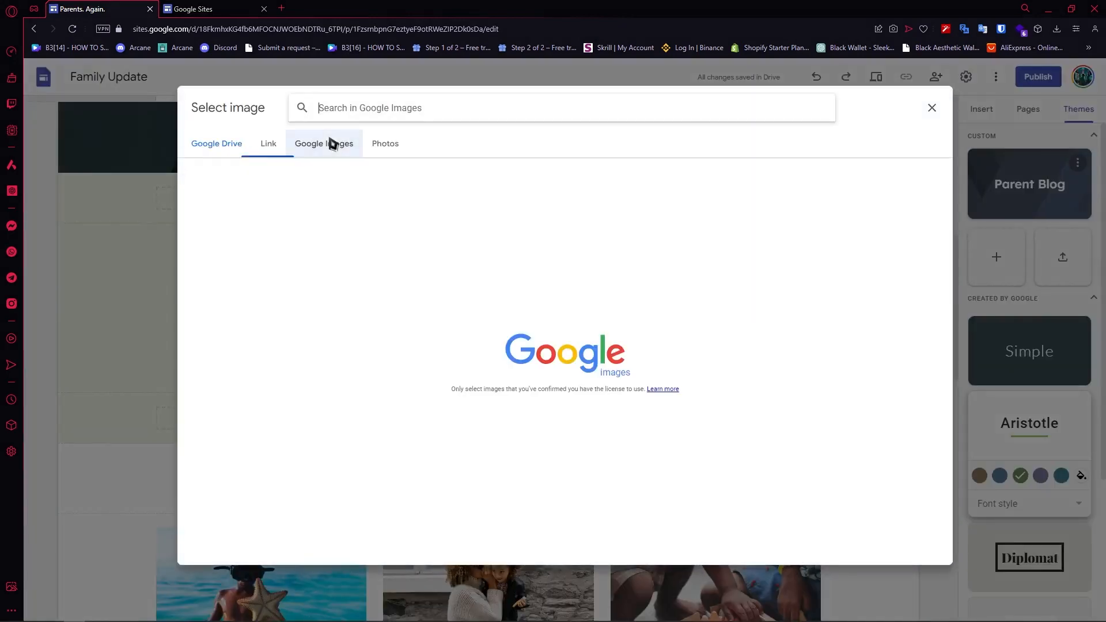
pyautogui.write('banner')
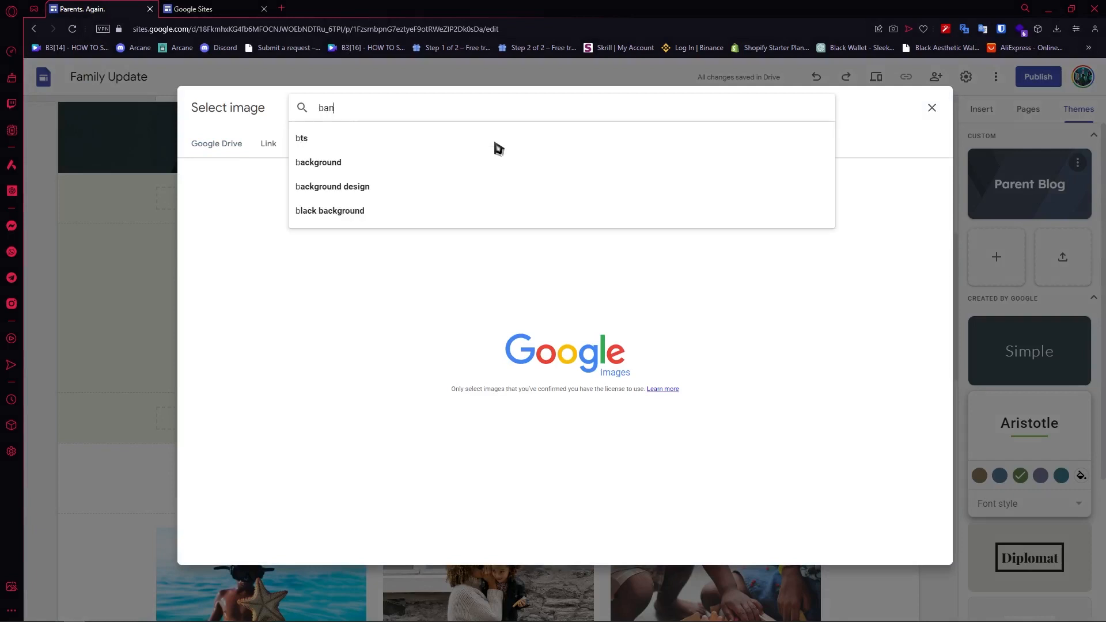
pyautogui.press('Return')
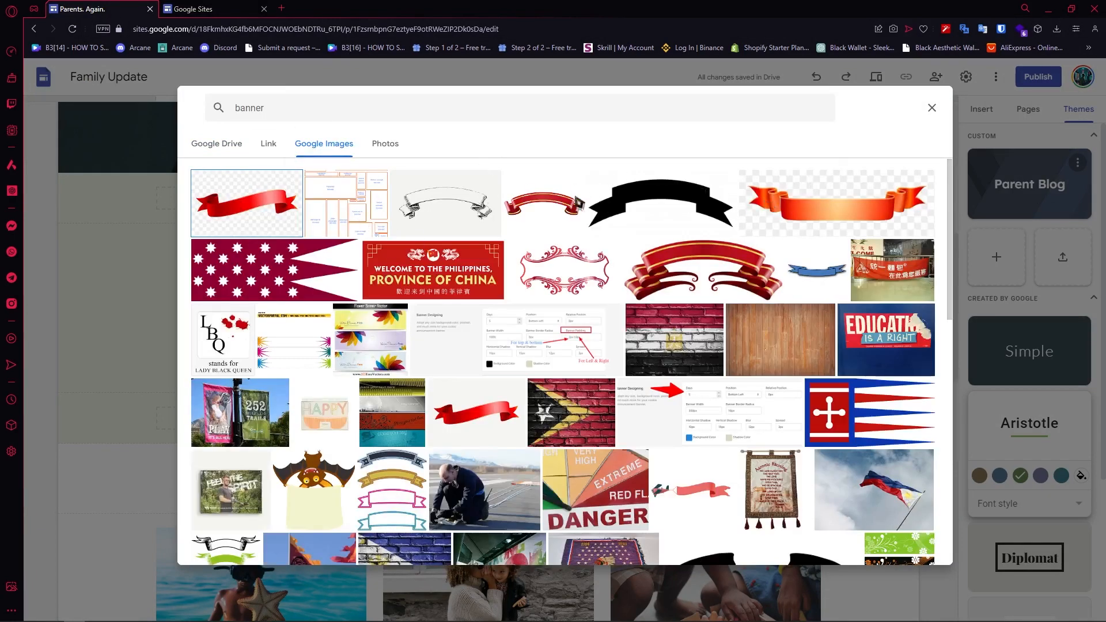
pyautogui.click(527, 211)
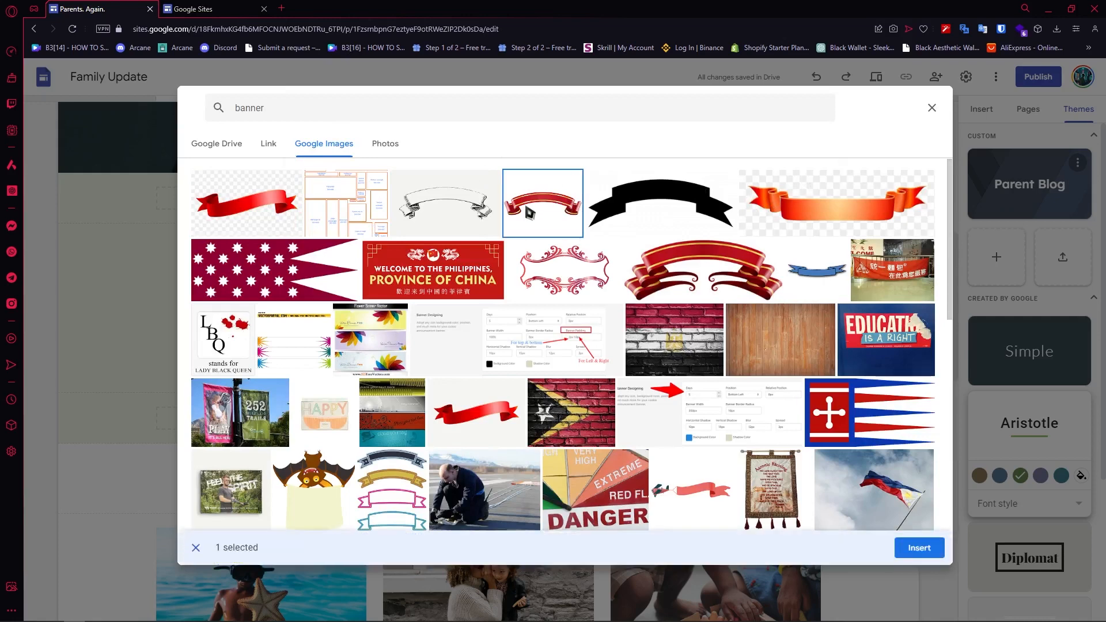
pyautogui.click(919, 548)
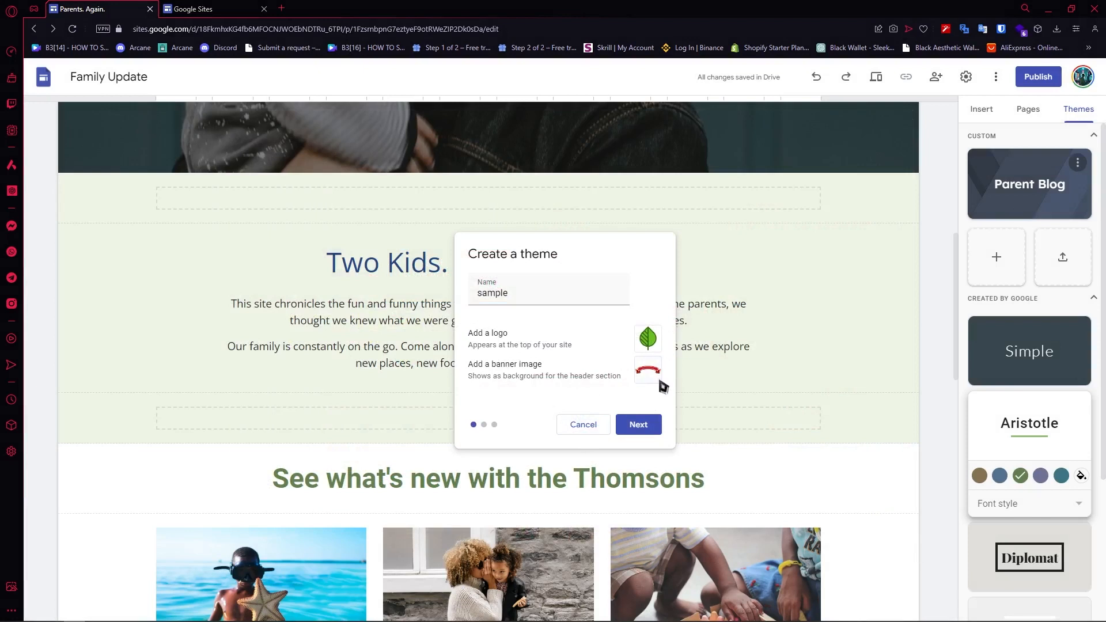
# Step: Continue to the theme's colors, choose the near-black preset palette, and open its custom color values
pyautogui.click(635, 430)
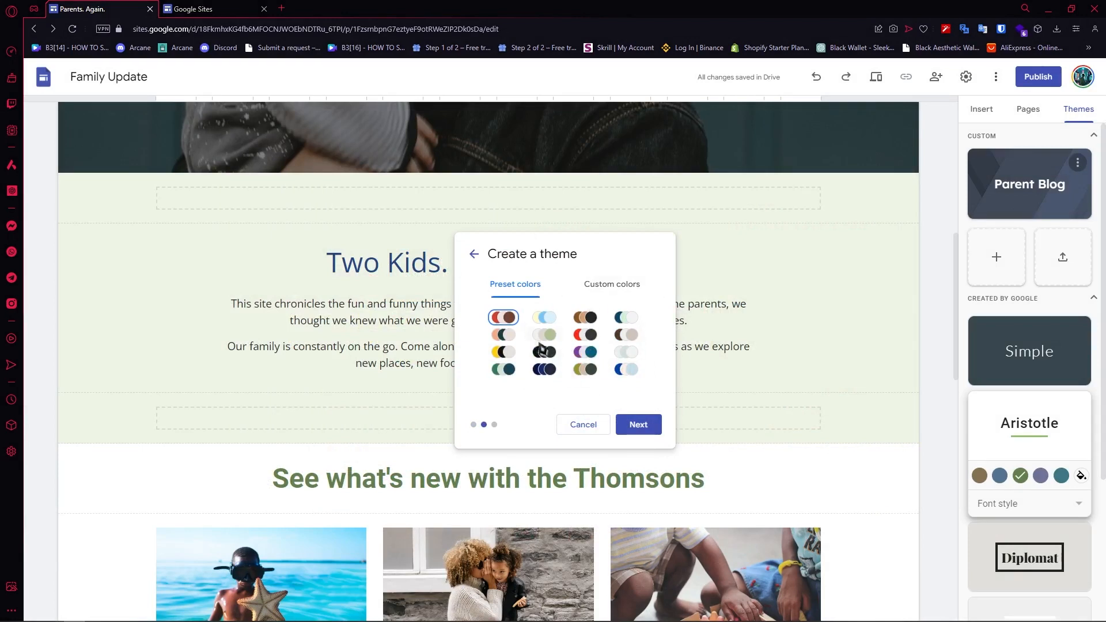
pyautogui.click(553, 358)
pyautogui.click(594, 292)
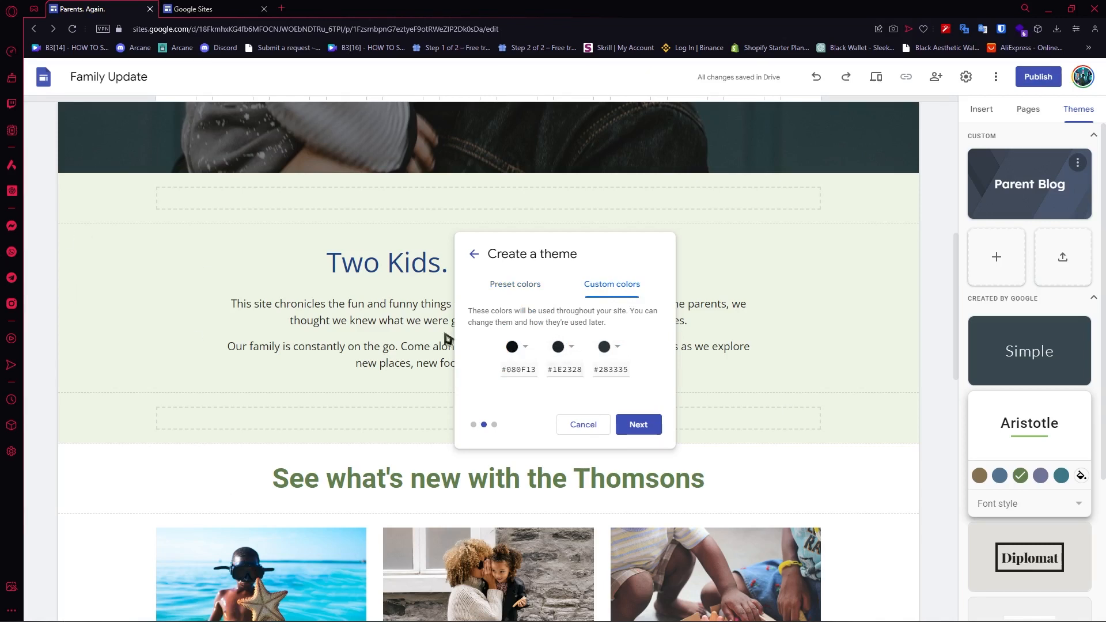
# Step: Set the theme's second custom color to dark green #38761D and continue to the font selection
pyautogui.click(520, 350)
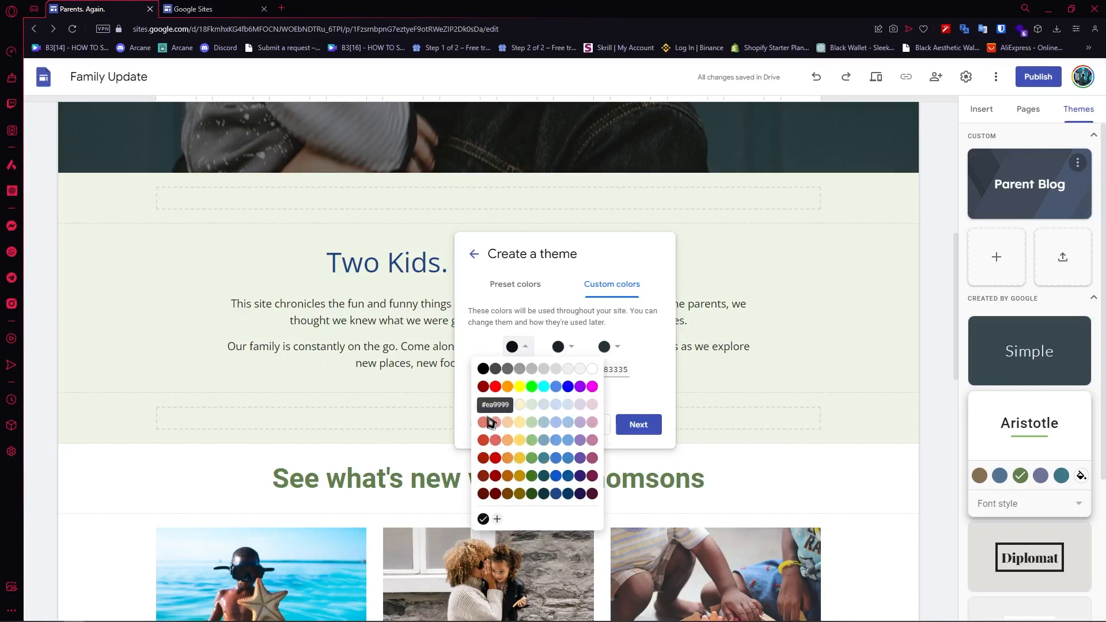
pyautogui.click(559, 347)
pyautogui.click(559, 347)
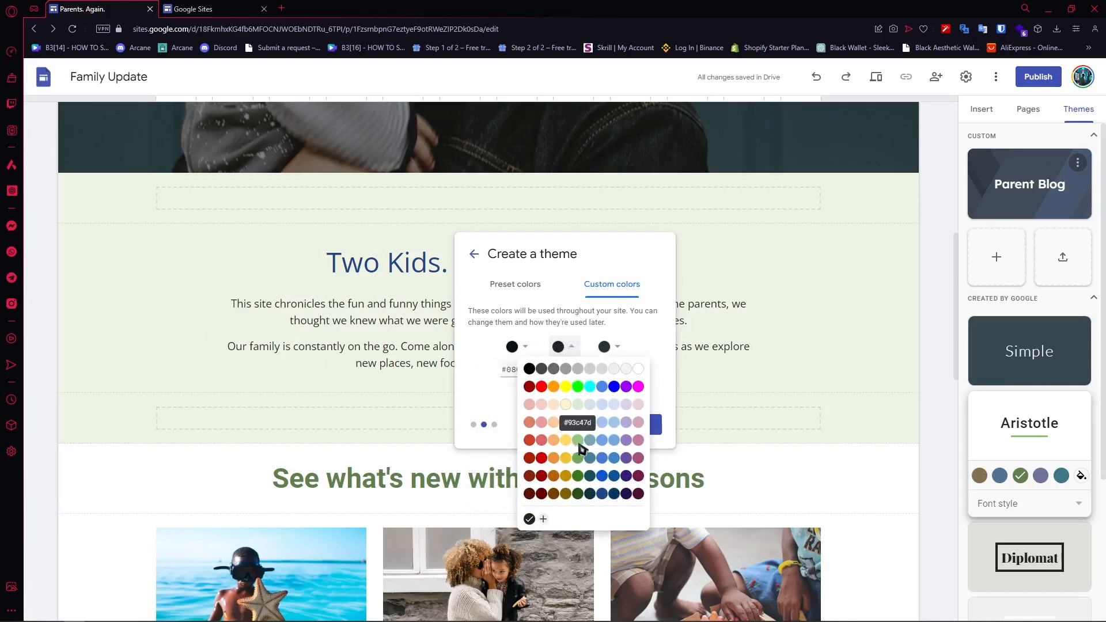
pyautogui.click(578, 476)
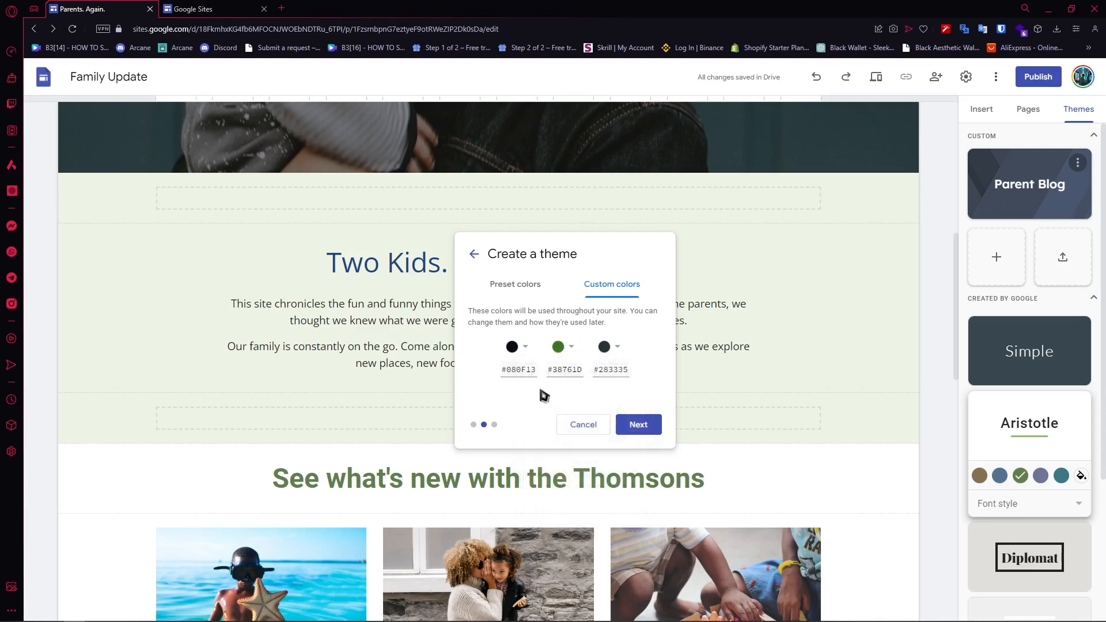
pyautogui.click(638, 433)
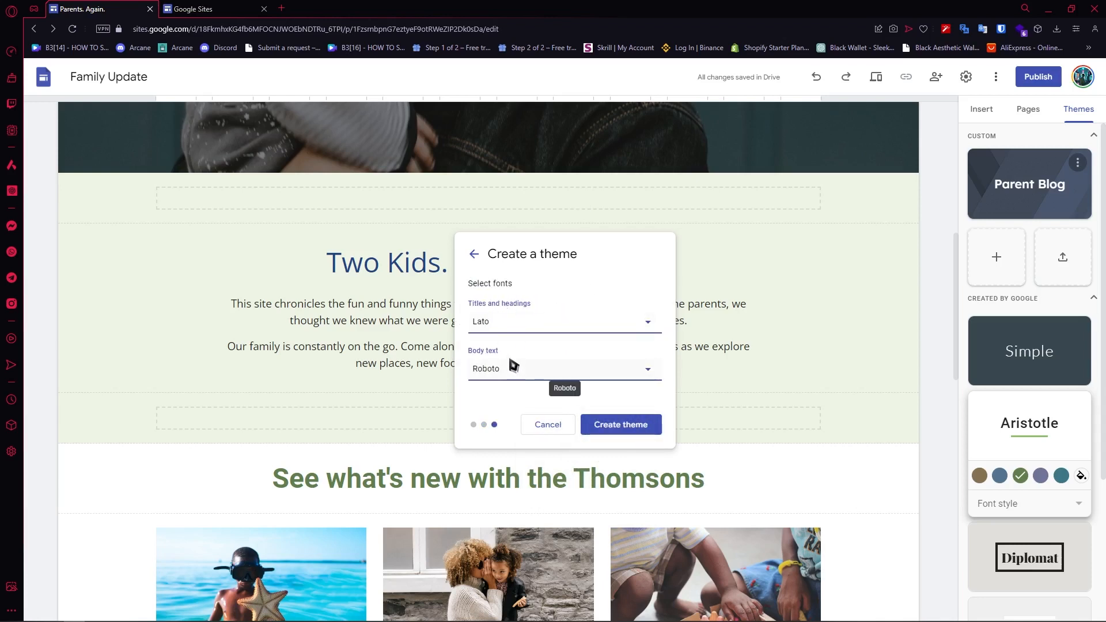
# Step: Choose Lobster as the new theme's font for titles and headings
pyautogui.click(531, 323)
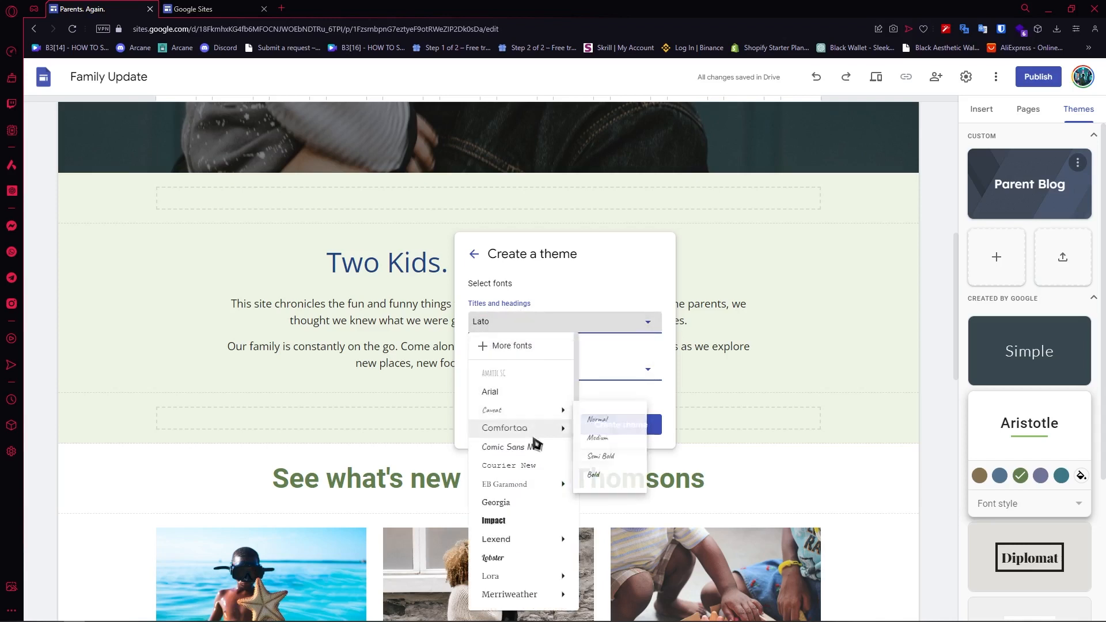
pyautogui.scroll(-2, 531, 442)
pyautogui.scroll(2, 546, 504)
pyautogui.moveTo(552, 429)
pyautogui.scroll(-2, 552, 429)
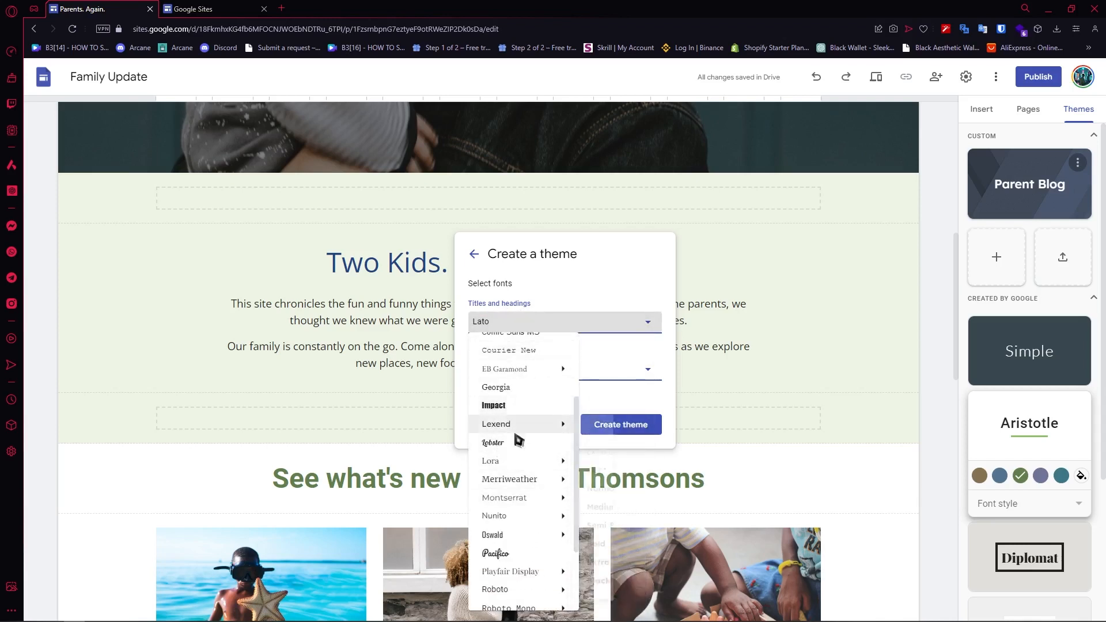
pyautogui.click(503, 447)
# Step: Choose Georgia as the body text font, keep the heading font, and create the theme
pyautogui.click(553, 367)
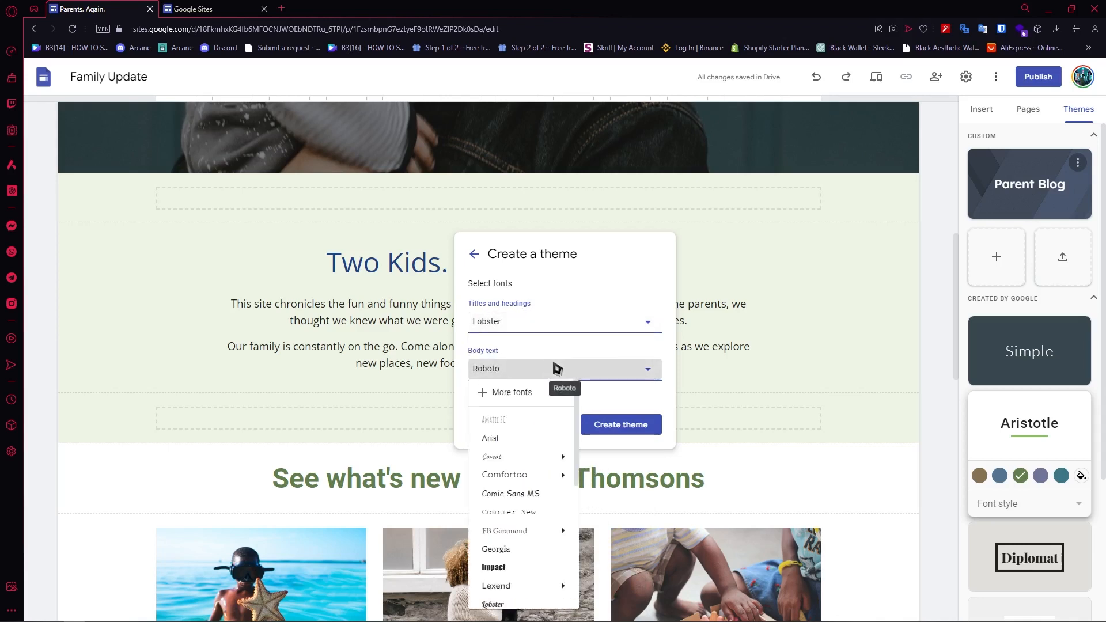
pyautogui.scroll(-1, 521, 461)
pyautogui.click(499, 499)
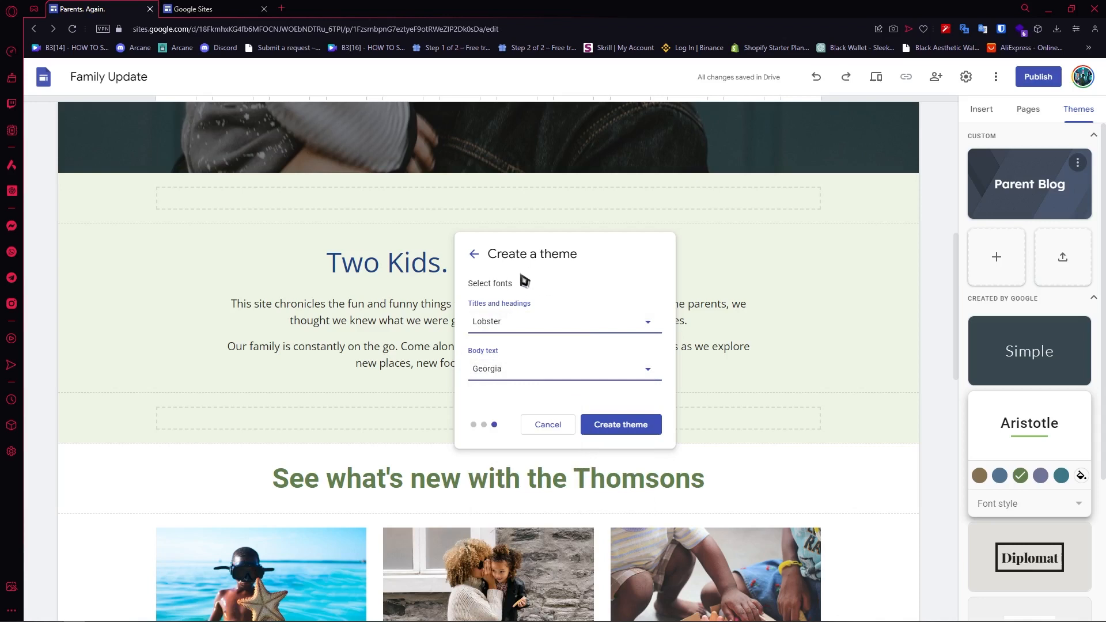
pyautogui.click(554, 311)
pyautogui.scroll(-3, 541, 388)
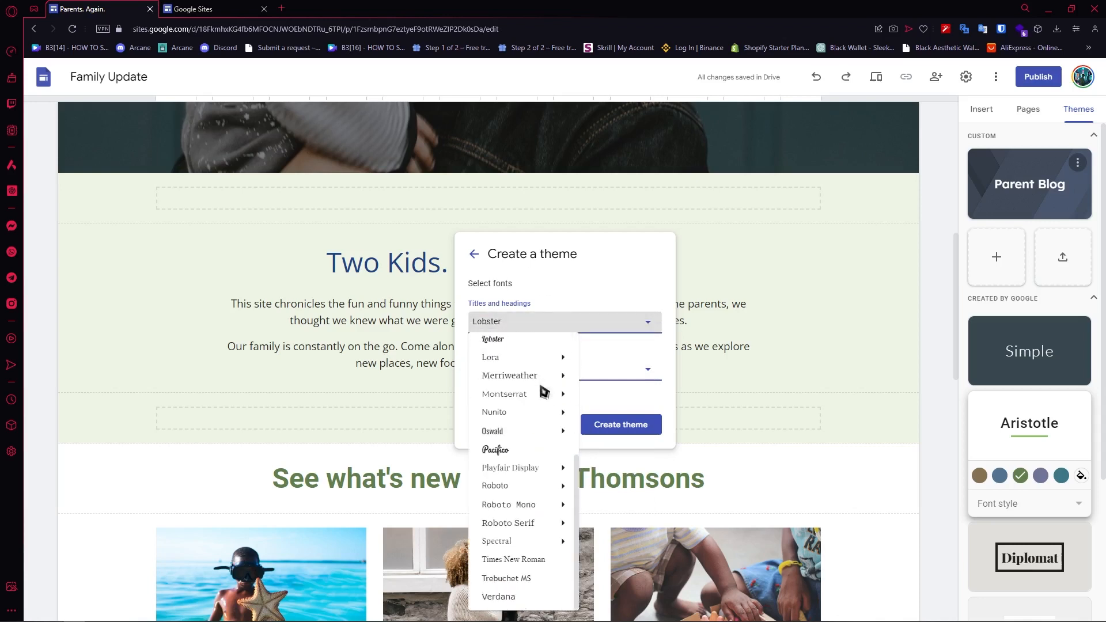
pyautogui.moveTo(522, 397)
pyautogui.click(577, 289)
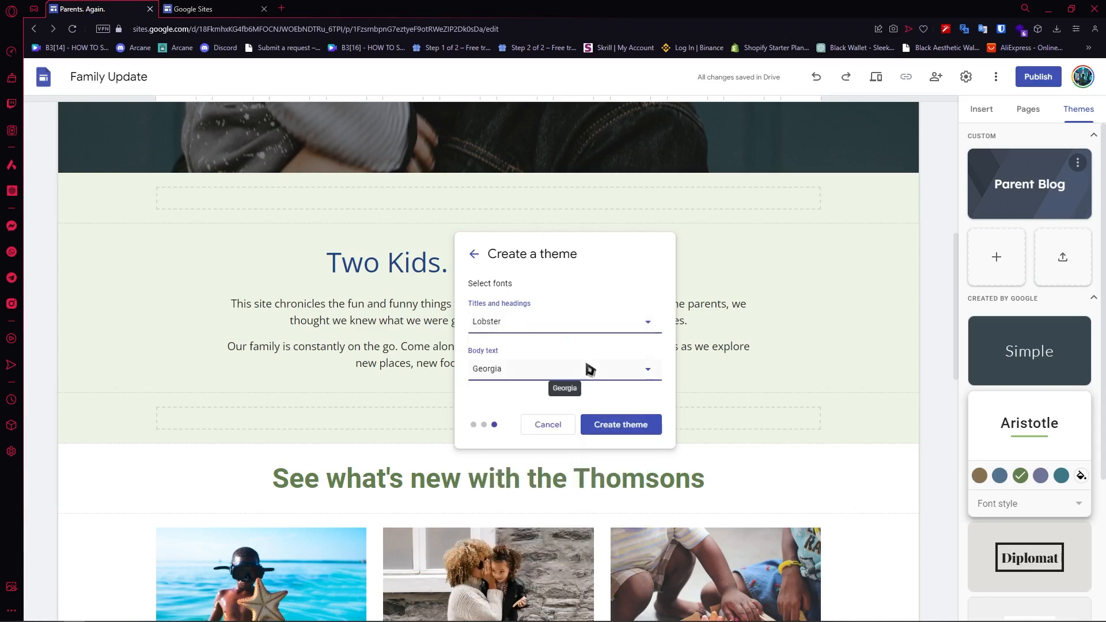
pyautogui.click(601, 433)
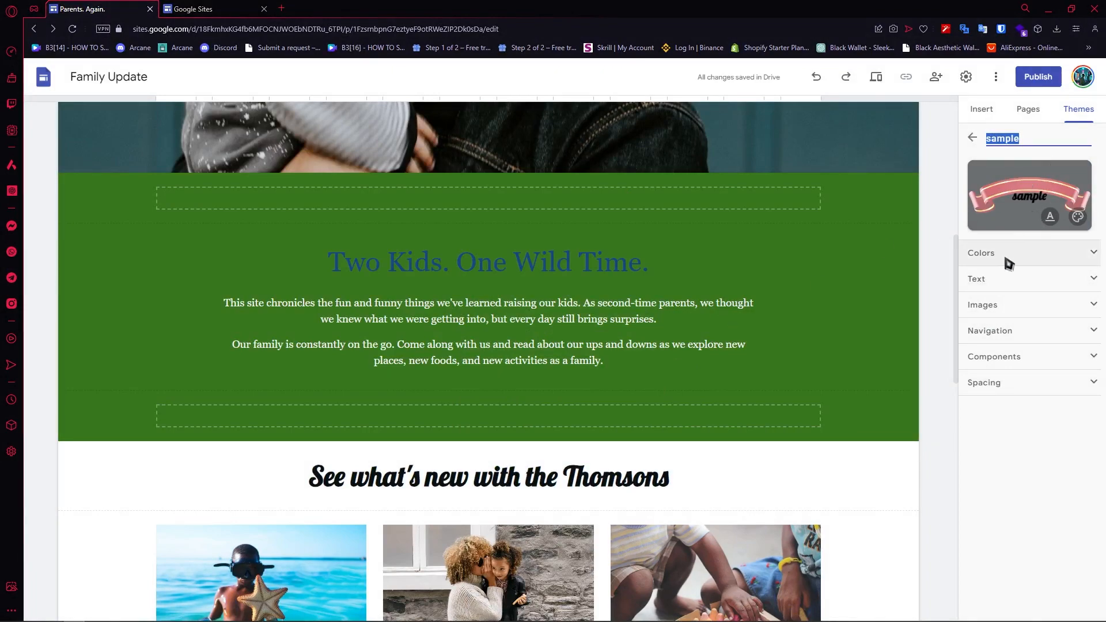
# Step: Look through the whole page to examine how the new theme's colors and fonts apply to its sections
pyautogui.scroll(2, 507, 358)
pyautogui.scroll(6, 507, 357)
pyautogui.scroll(-20, 474, 259)
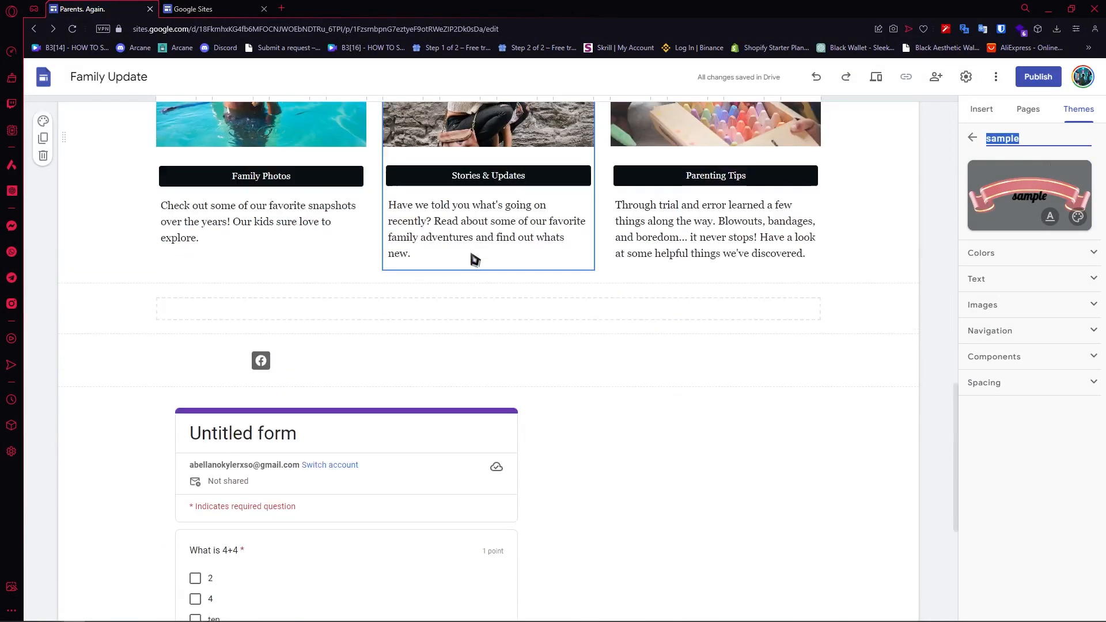
pyautogui.scroll(10, 474, 259)
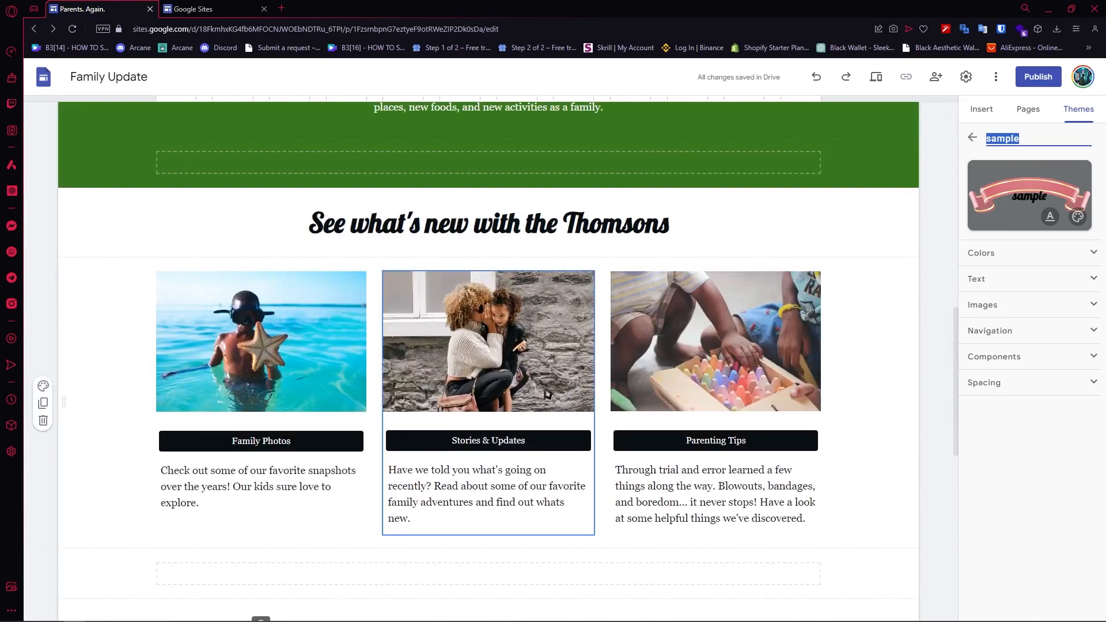
pyautogui.scroll(9, 547, 395)
pyautogui.scroll(-4, 519, 415)
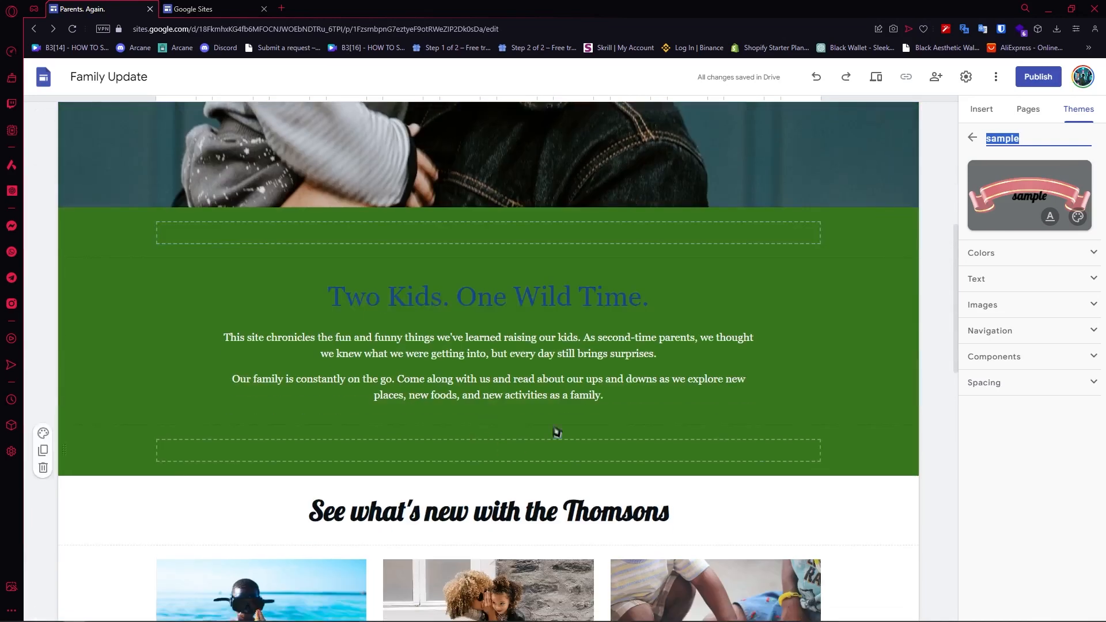
pyautogui.scroll(-10, 828, 341)
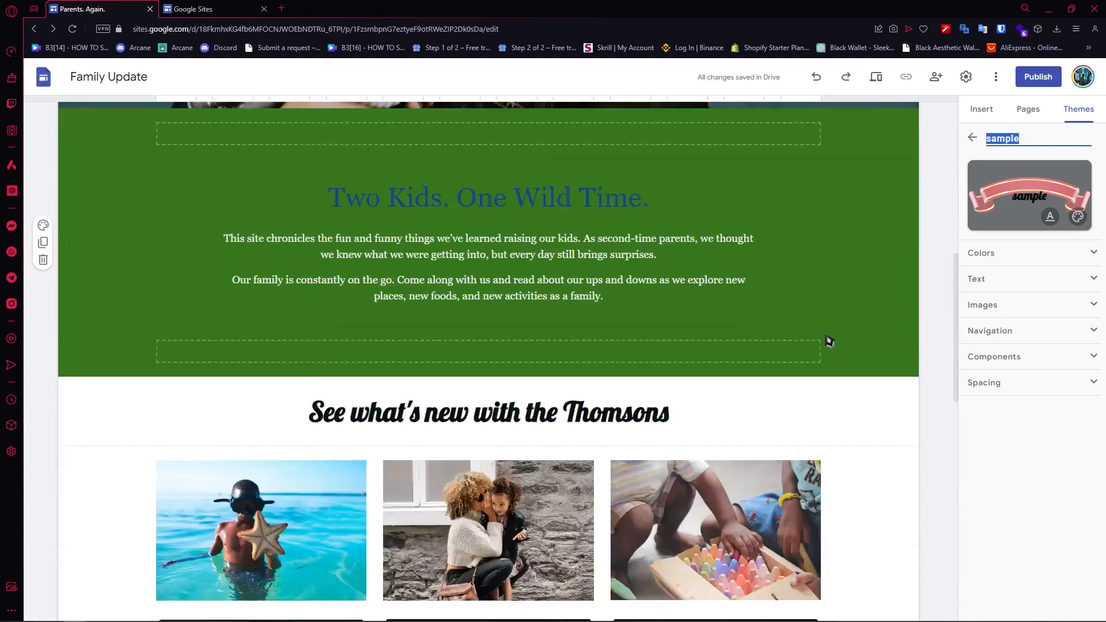
pyautogui.scroll(12, 830, 340)
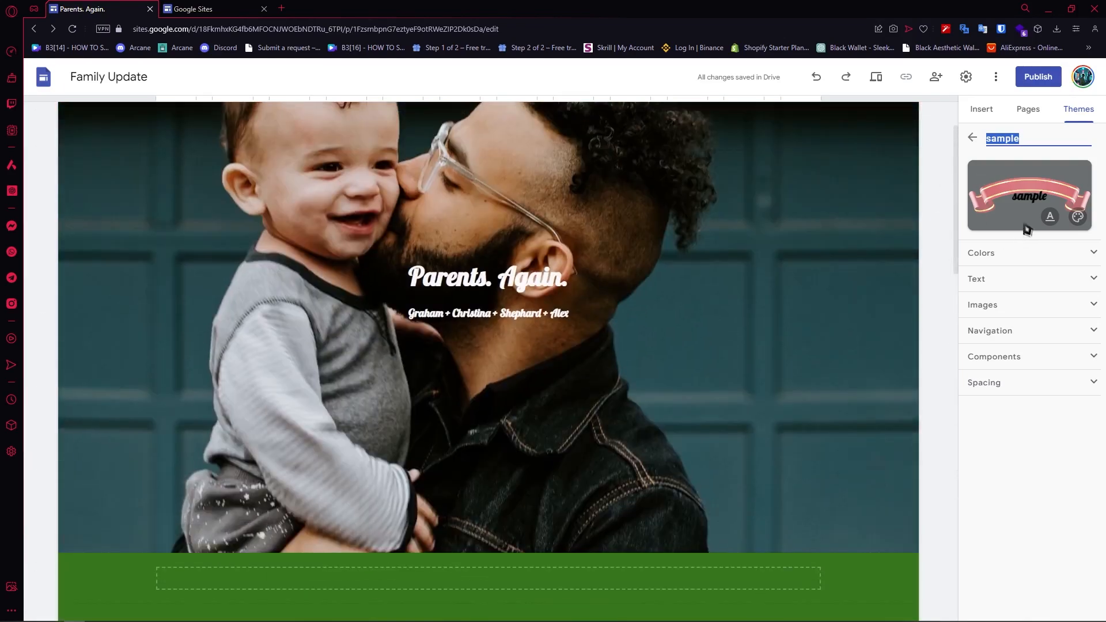
# Step: Change the sample theme's Style 2 background color to blue #4a86e8, check the page, and return to the list of themes
pyautogui.click(1012, 254)
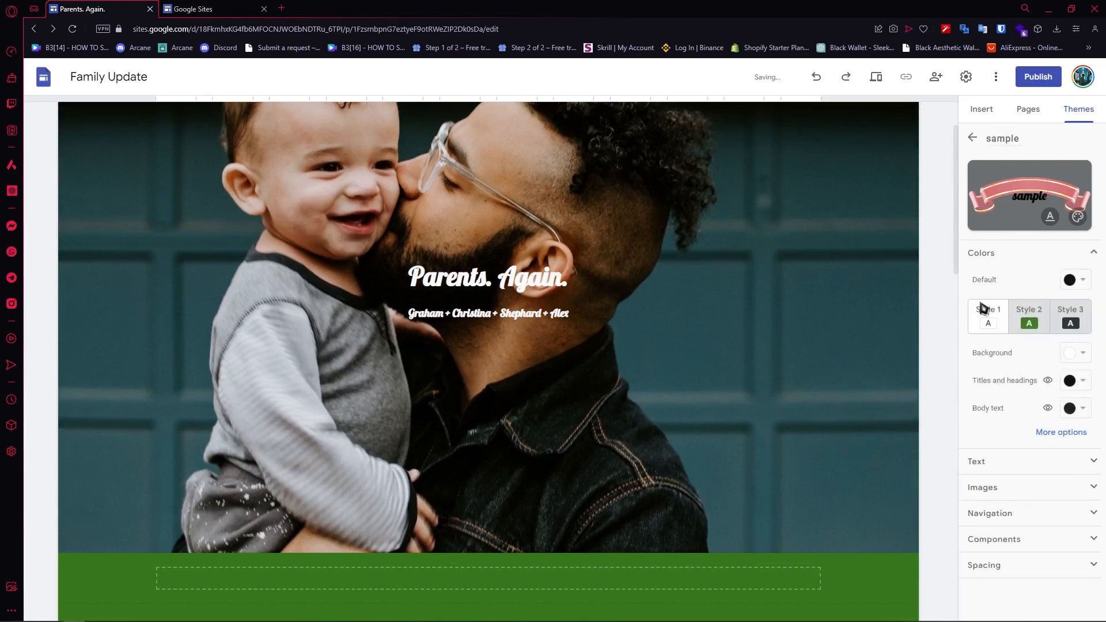
pyautogui.click(1030, 470)
pyautogui.click(1045, 335)
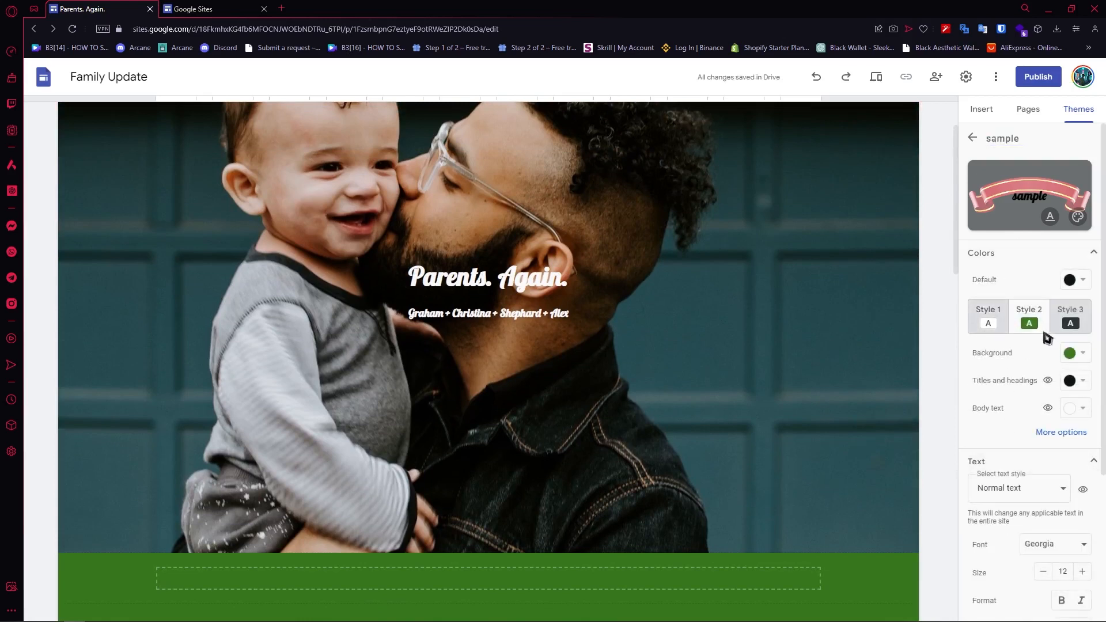
pyautogui.click(1070, 354)
pyautogui.click(1025, 396)
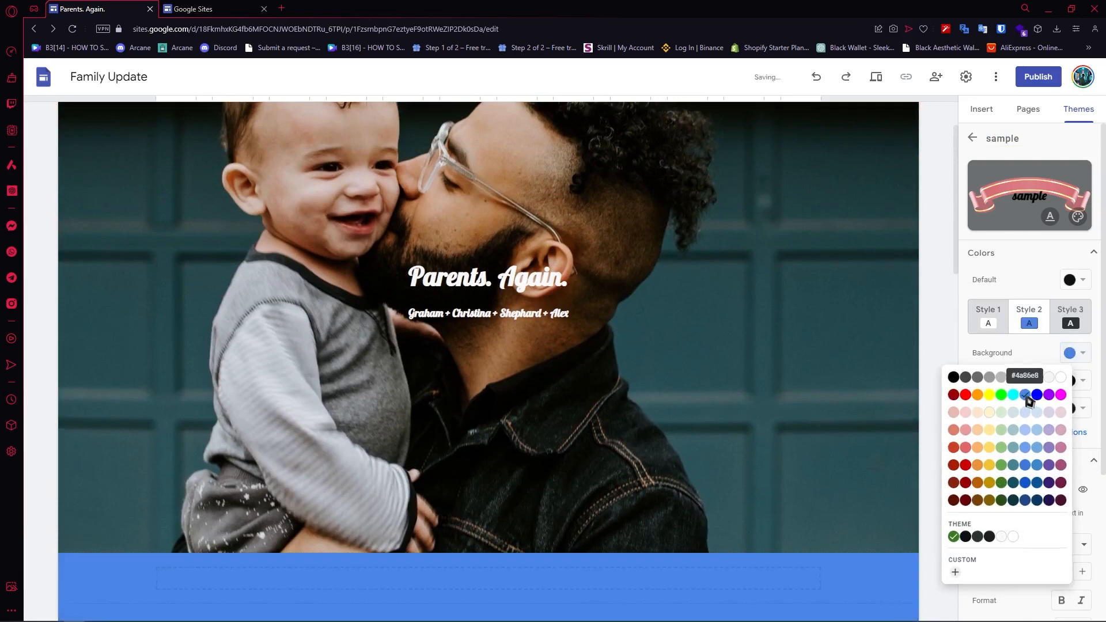
pyautogui.scroll(-6, 788, 422)
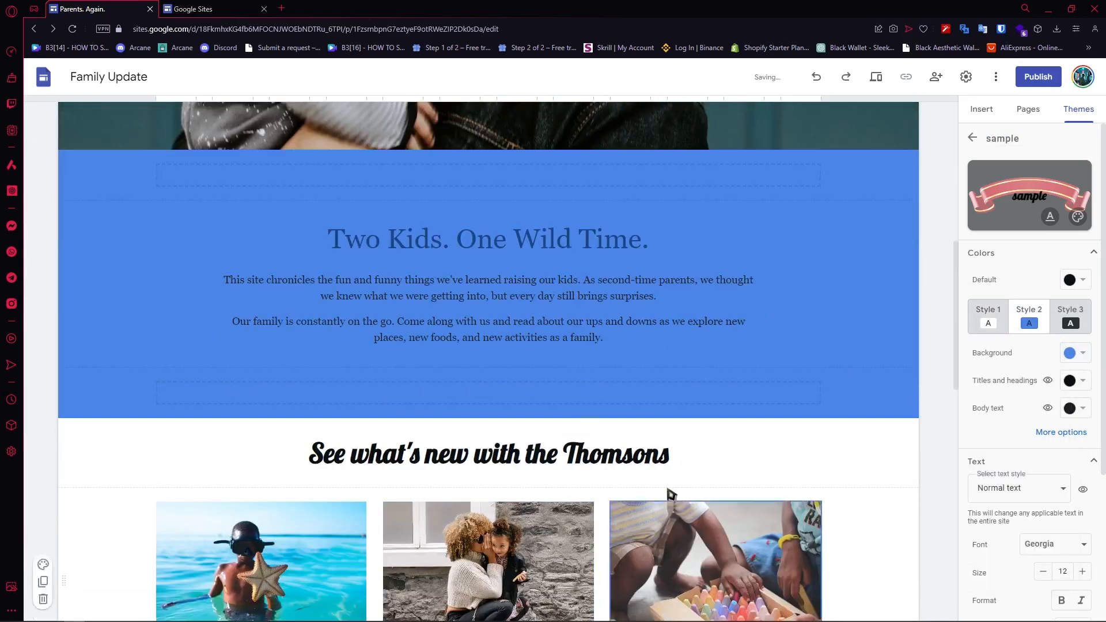
pyautogui.scroll(-4, 670, 494)
pyautogui.click(982, 138)
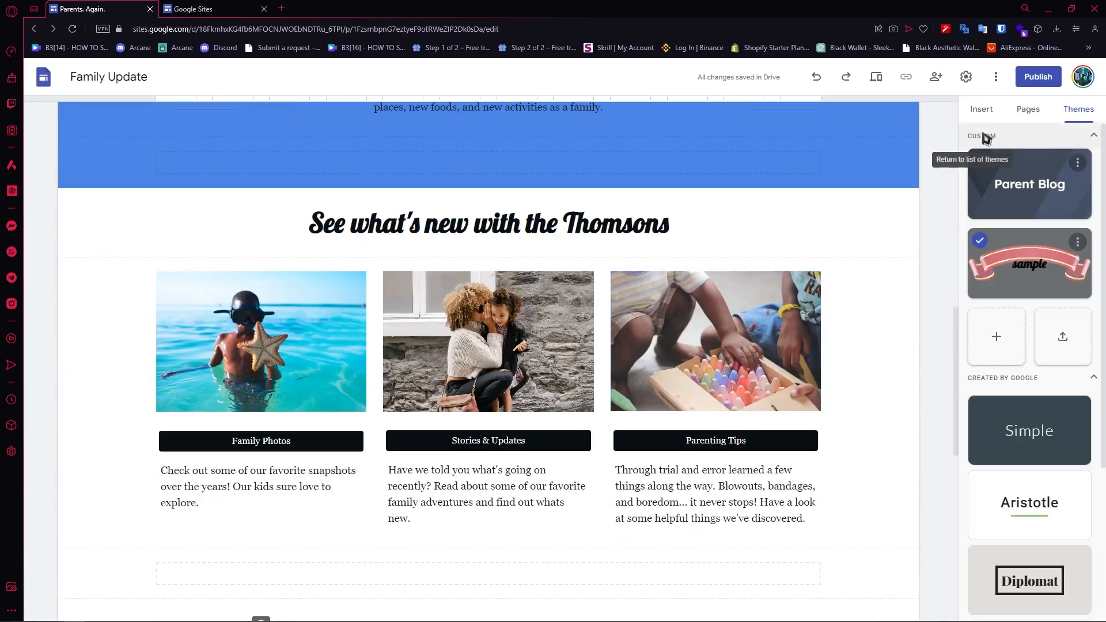